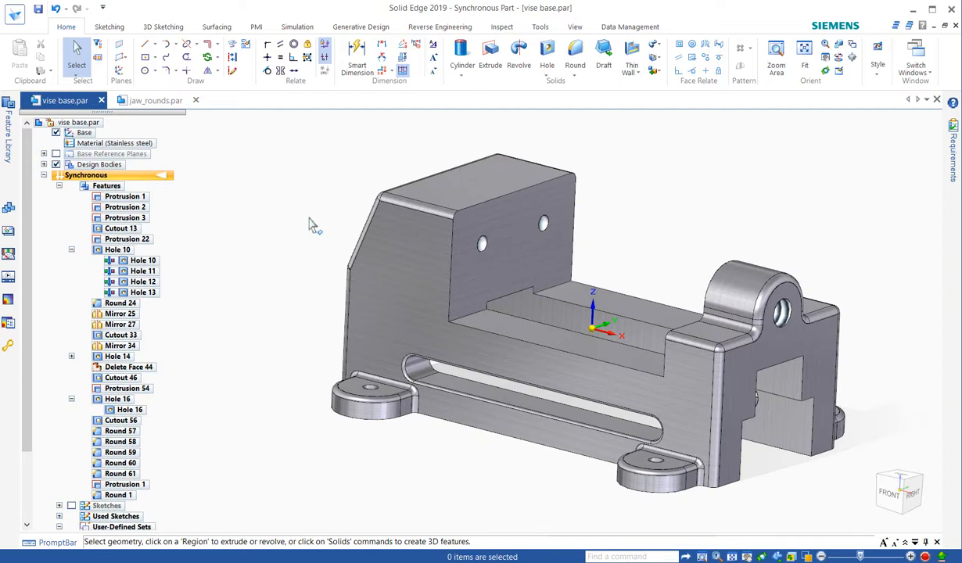
- Delete Cutout 56, the long slot through the side of the vise base
scroll(309, 219, "down", 2)
scroll(494, 274, "up", 2)
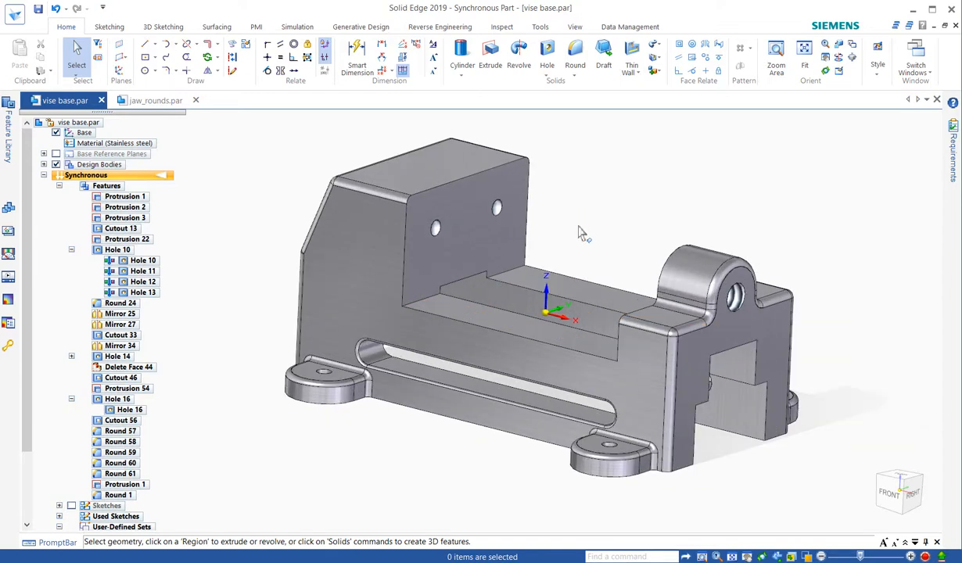
right_click(428, 377)
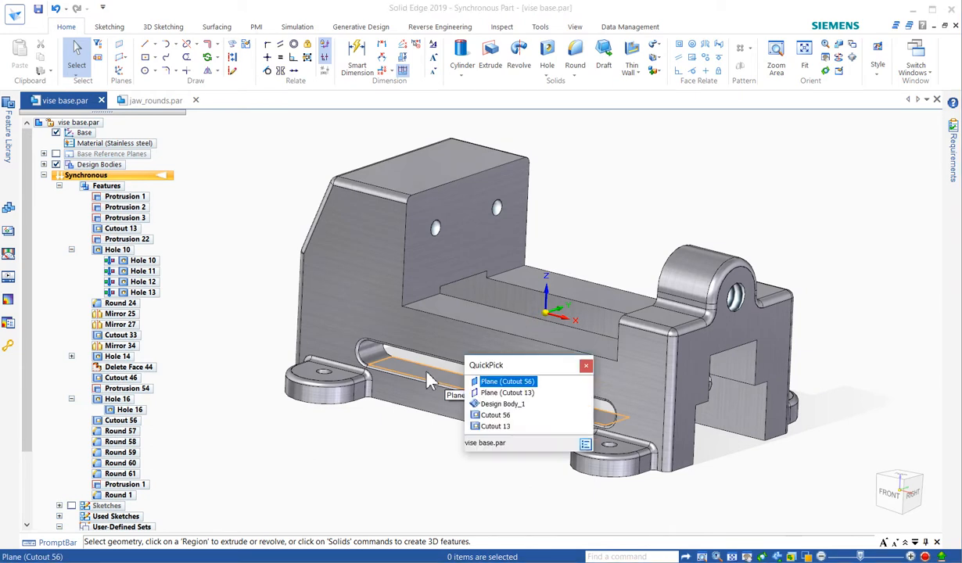
left_click(493, 414)
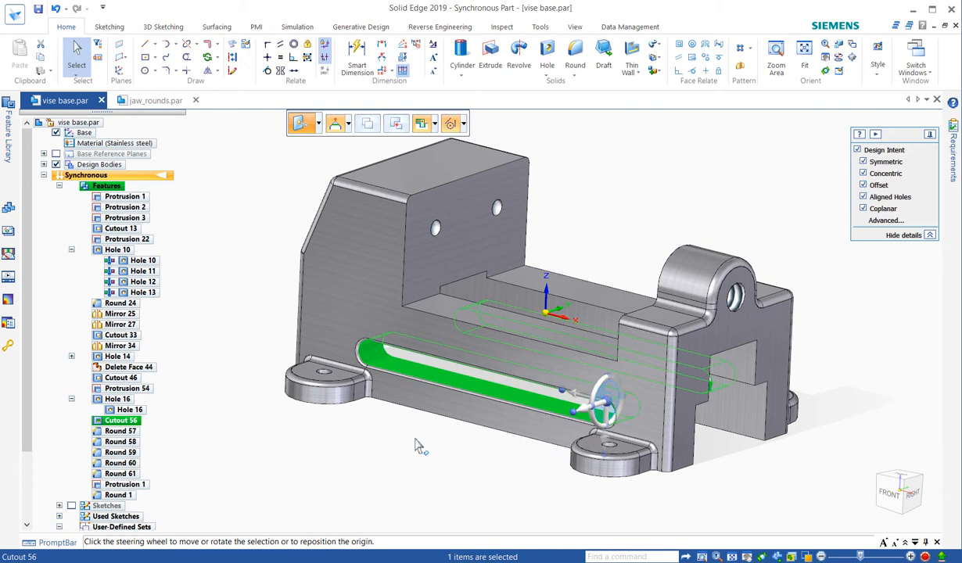
key("Delete")
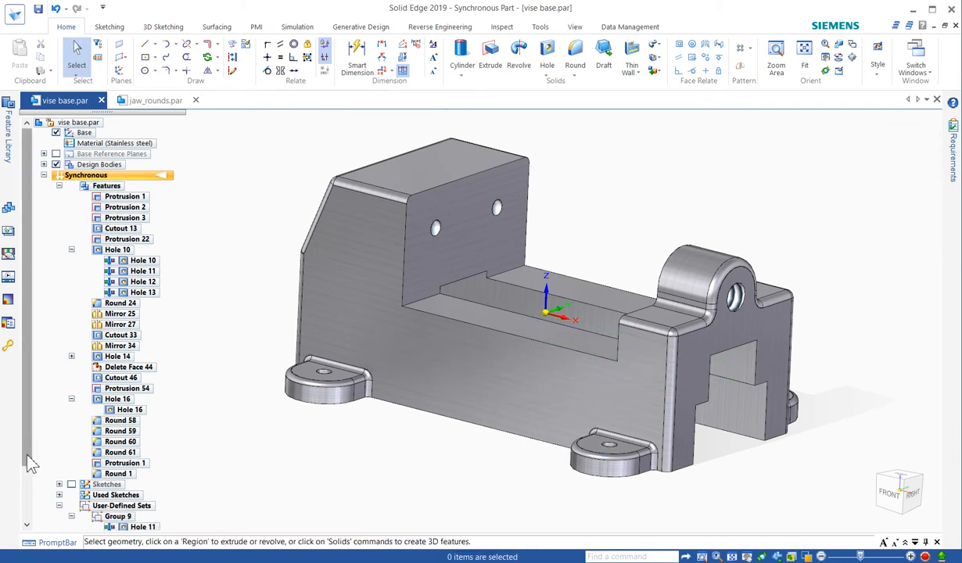
- Restore Sketch 17, which holds the slot profile, from the used sketches
left_click_drag(26, 462, 26, 491)
left_click(59, 463)
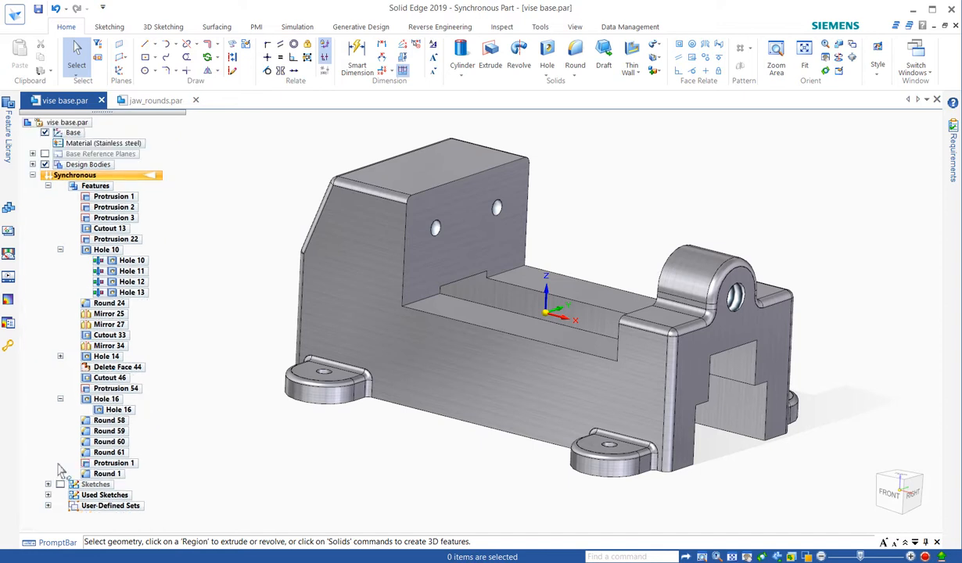
left_click(48, 496)
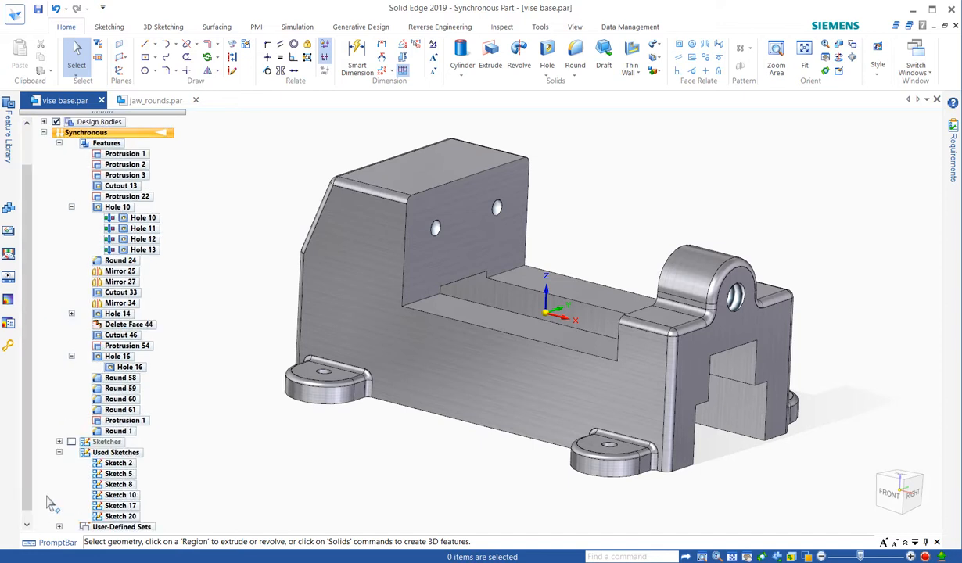
left_click(118, 507)
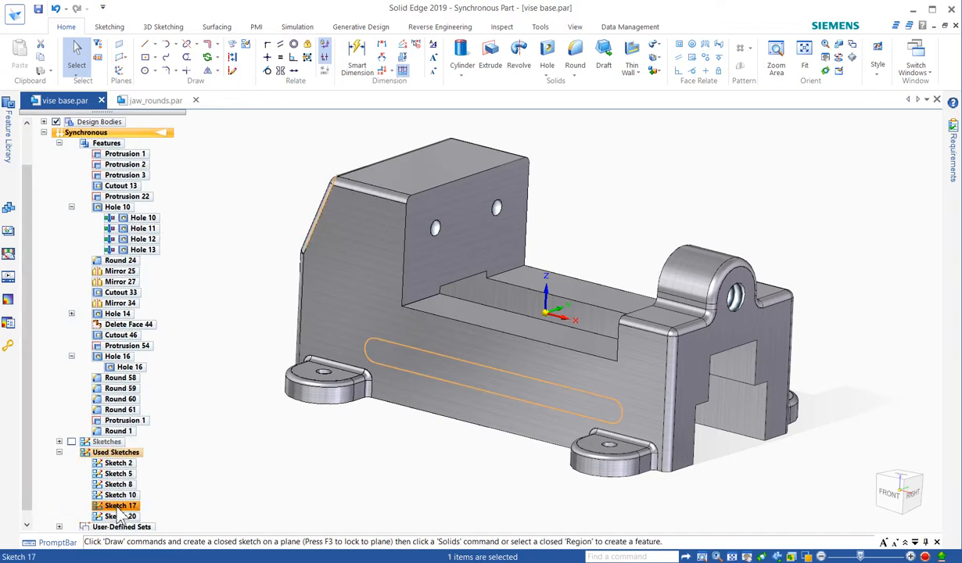
right_click(117, 509)
left_click(138, 516)
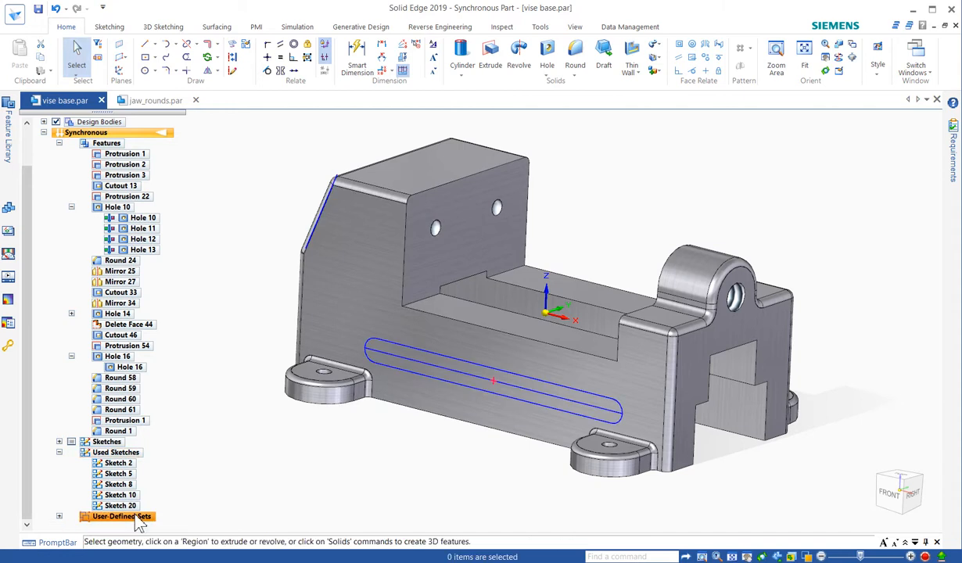
- Move Sketch 24 outward by 5 mm, perpendicular to the side face, and delete the centre line inside its slot profile
left_click(59, 442)
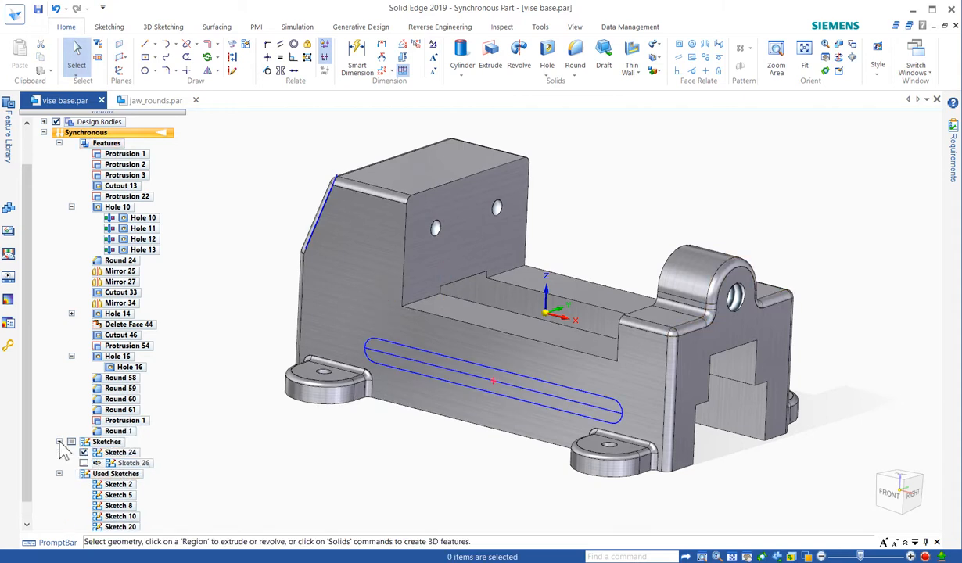
left_click(122, 456)
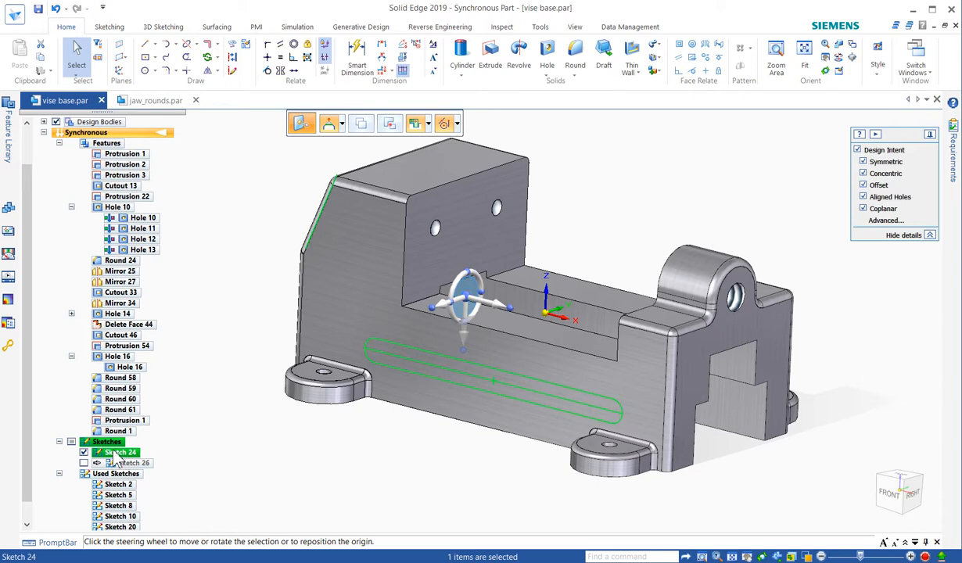
middle_click_drag(403, 453, 372, 460)
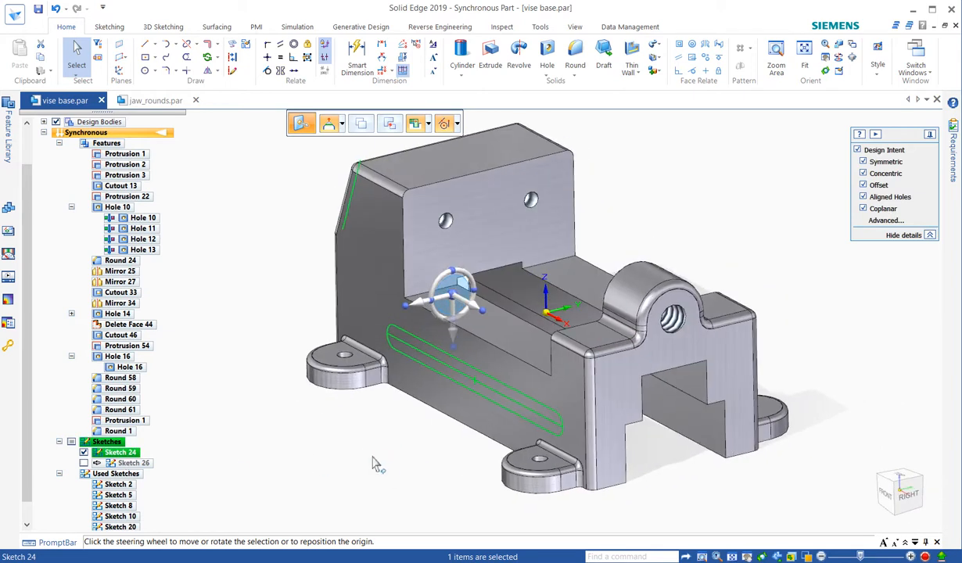
left_click(423, 309)
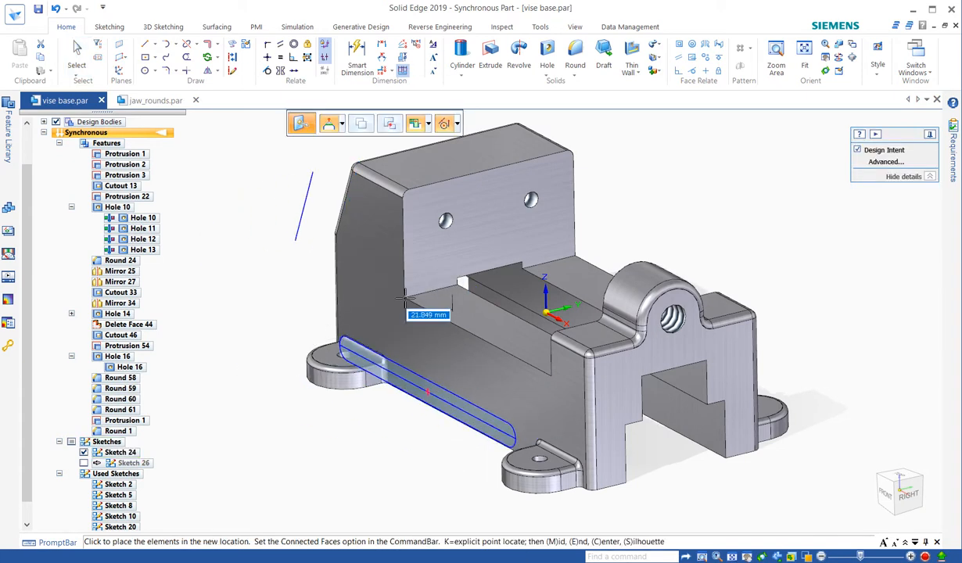
type("5")
key("Return")
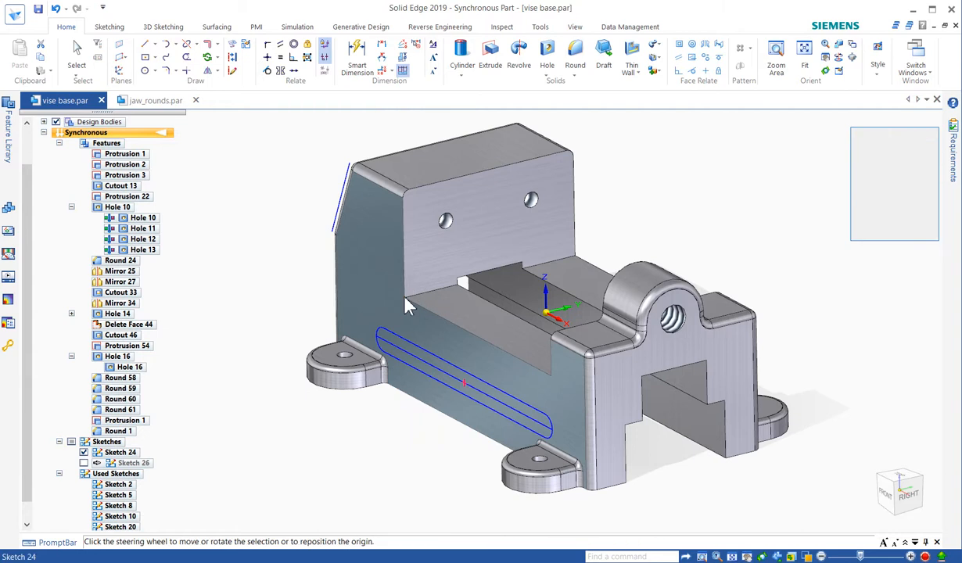
key("Escape")
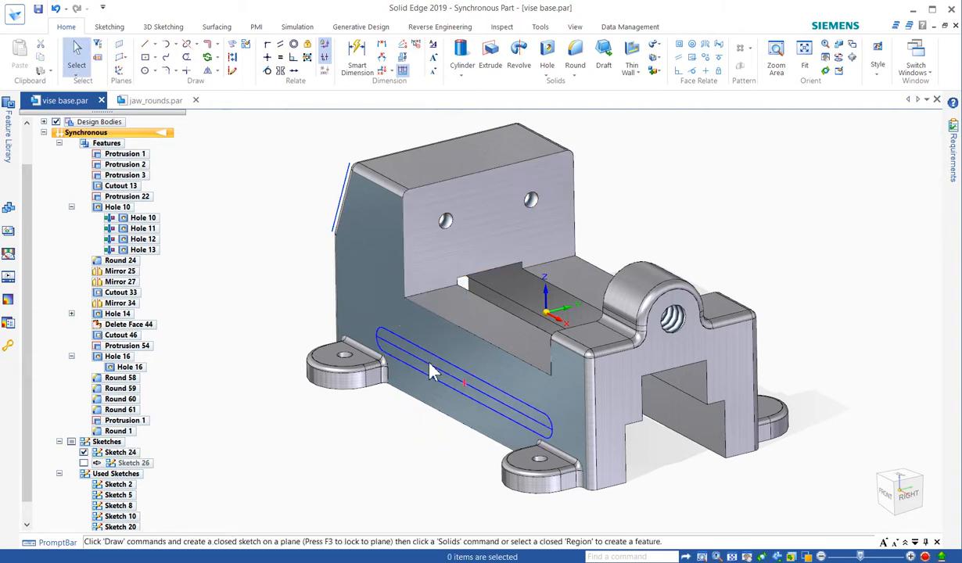
left_click(432, 370)
key("Escape")
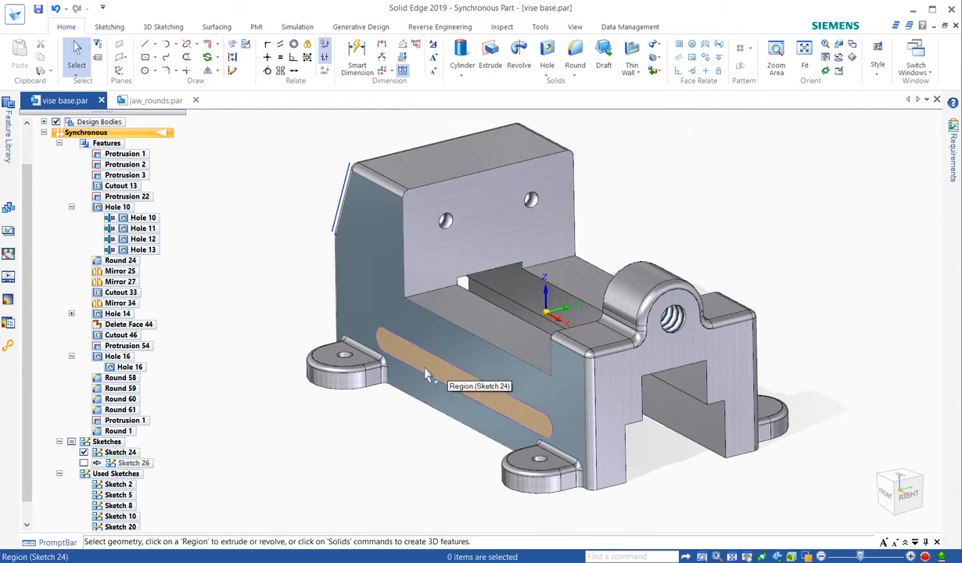
right_click(394, 436)
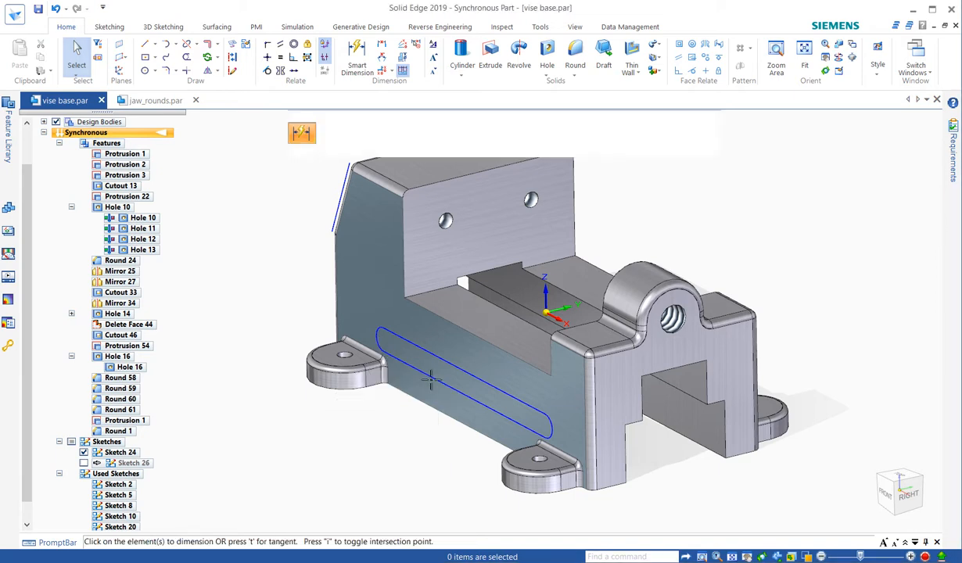
middle_click_drag(375, 440, 466, 414)
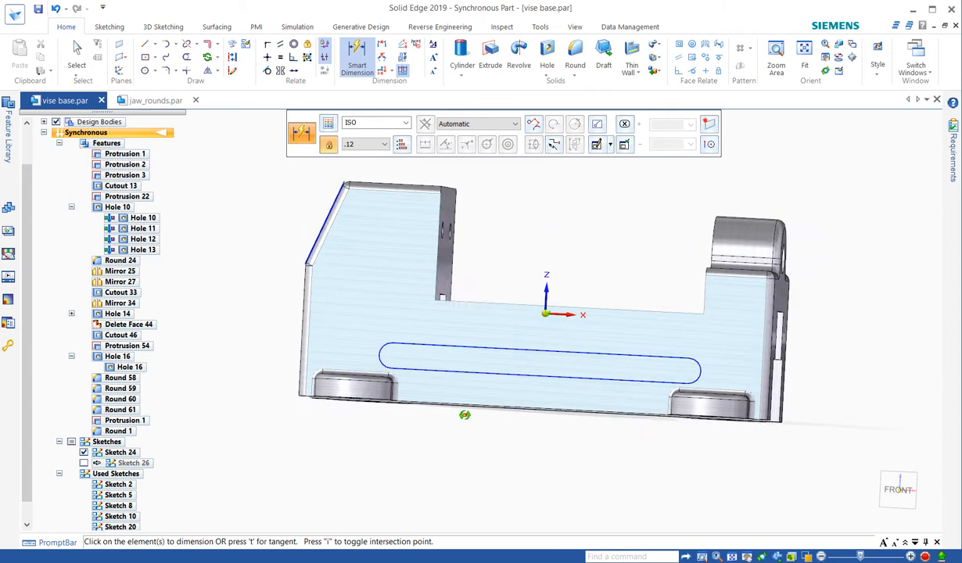
left_click(491, 376)
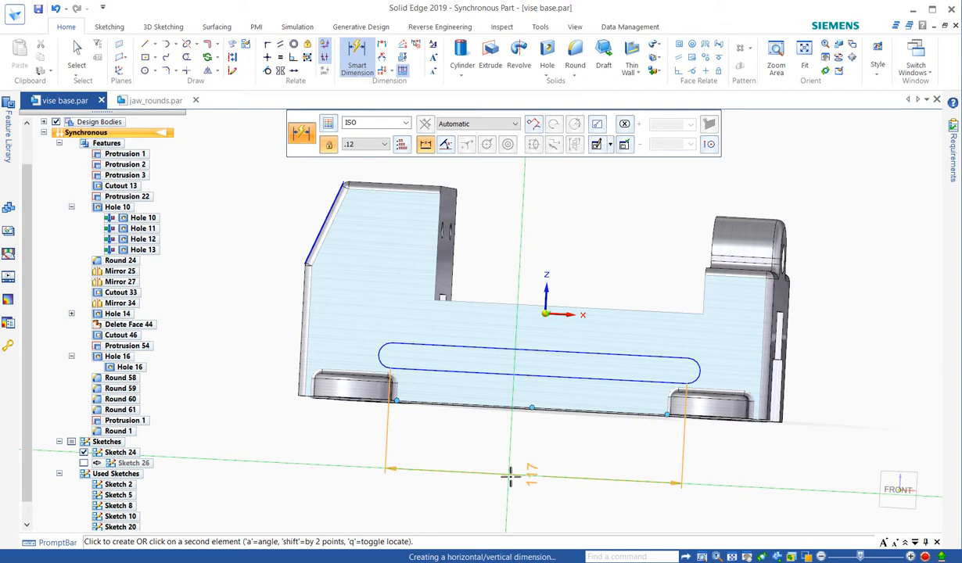
middle_click_drag(511, 476, 595, 557)
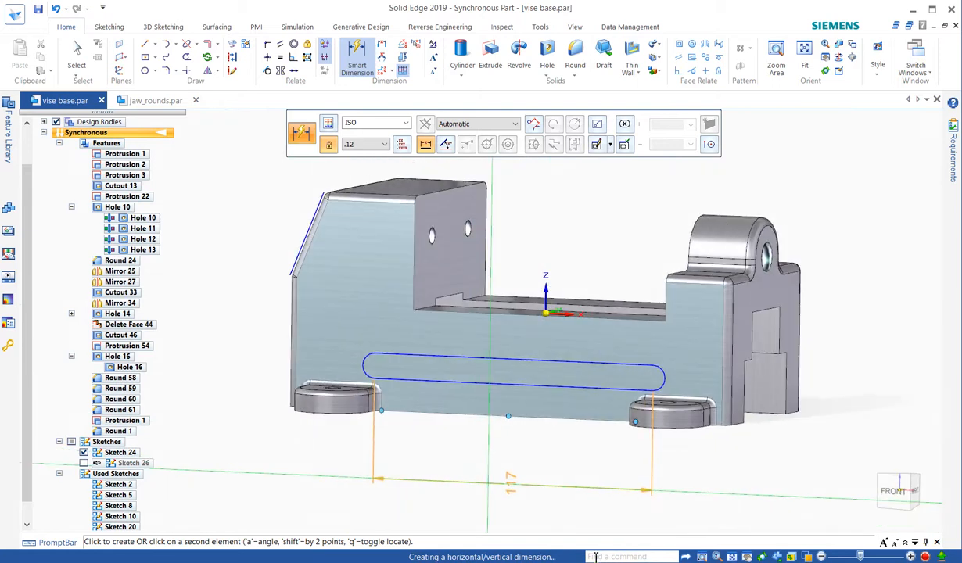
key("Escape")
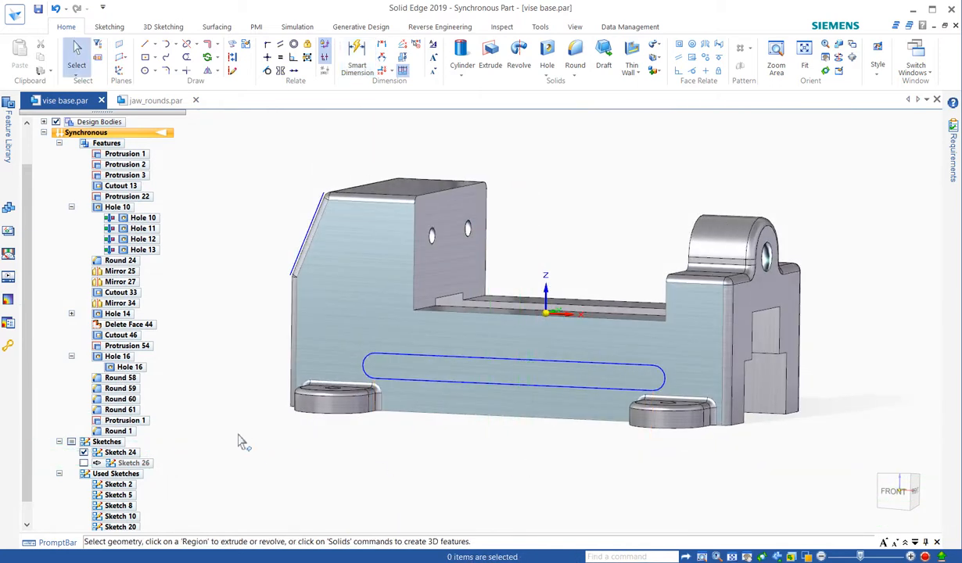
- Lock the sketch plane of Sketch 24
left_click(123, 457)
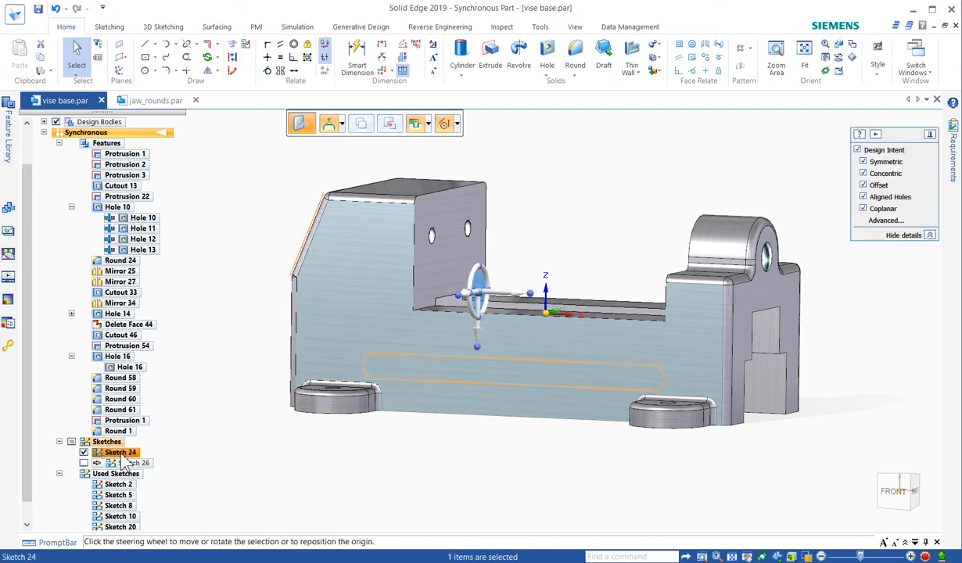
right_click(125, 462)
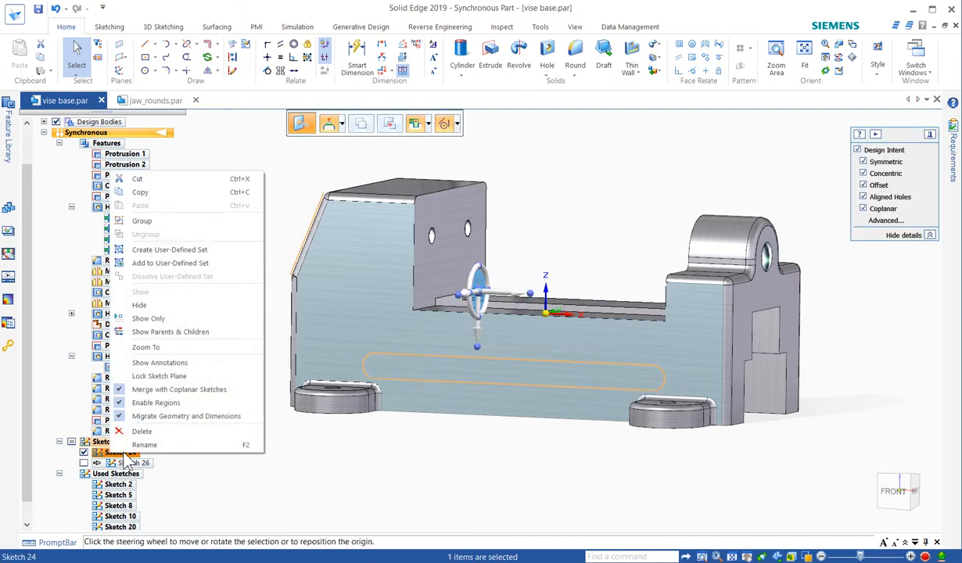
left_click(166, 376)
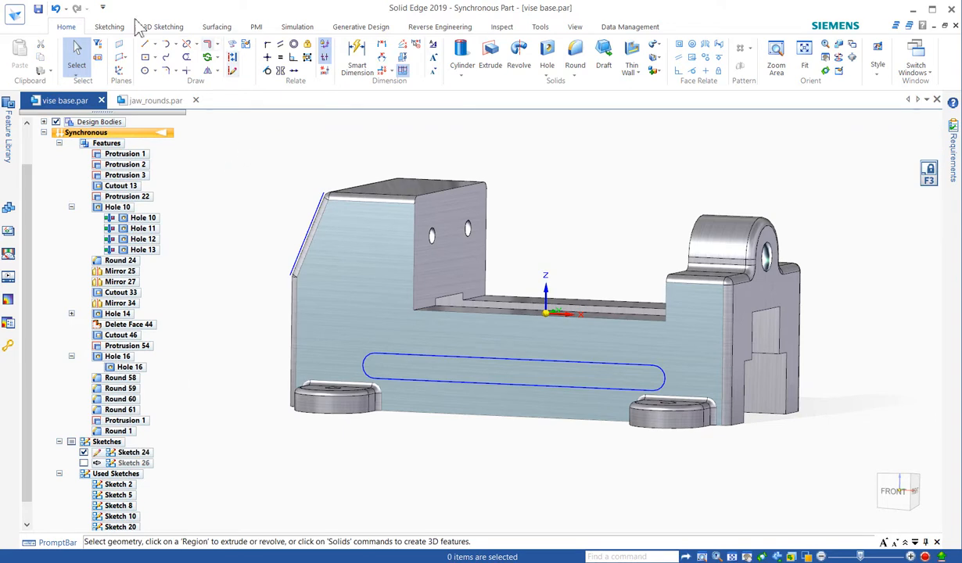
- Reposition the sketch origin to the centre of the slot profile's left end arc
left_click(114, 29)
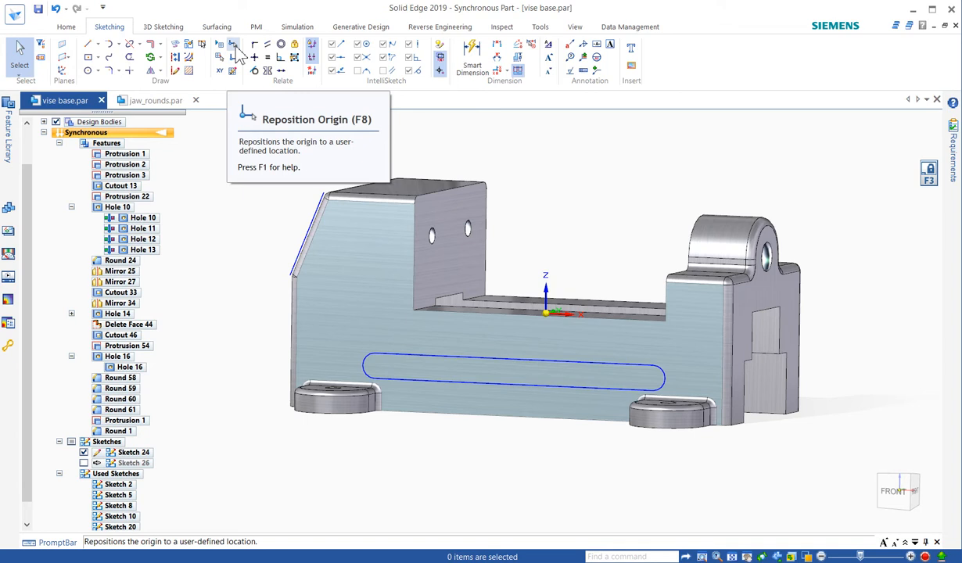
left_click(233, 46)
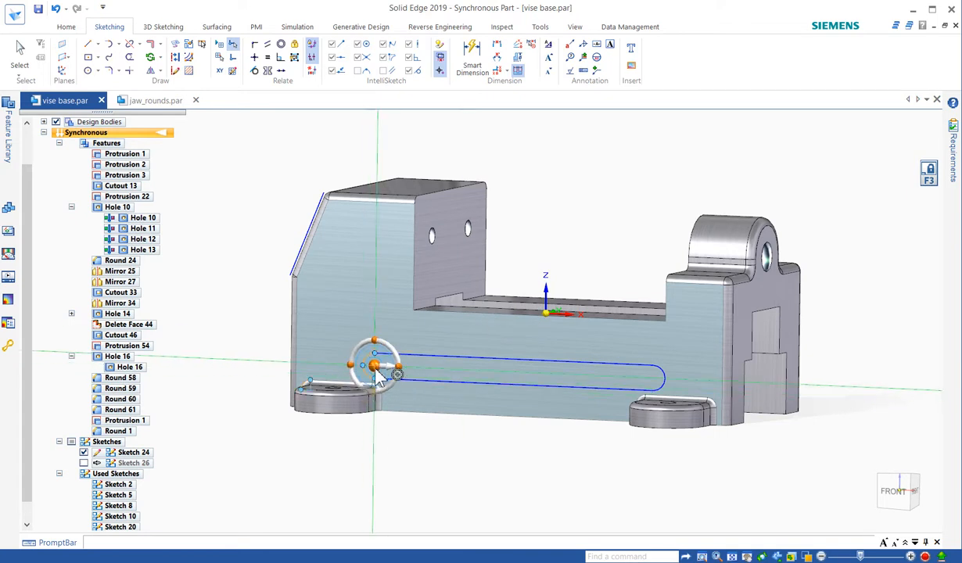
left_click(379, 379)
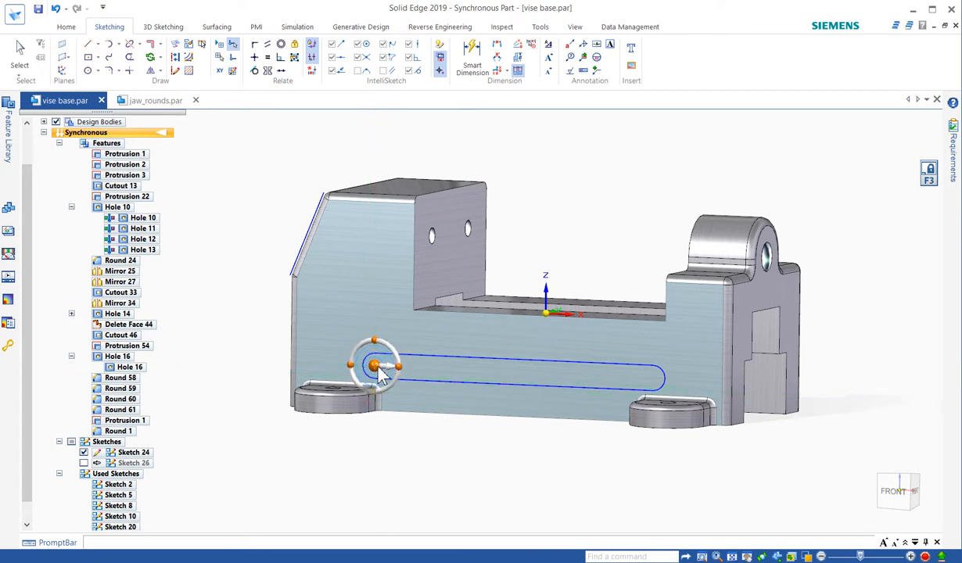
- Dimension the length of the slot profile's lower straight line, placing the dimension below the part
right_click_drag(538, 206, 507, 208)
left_click(426, 383)
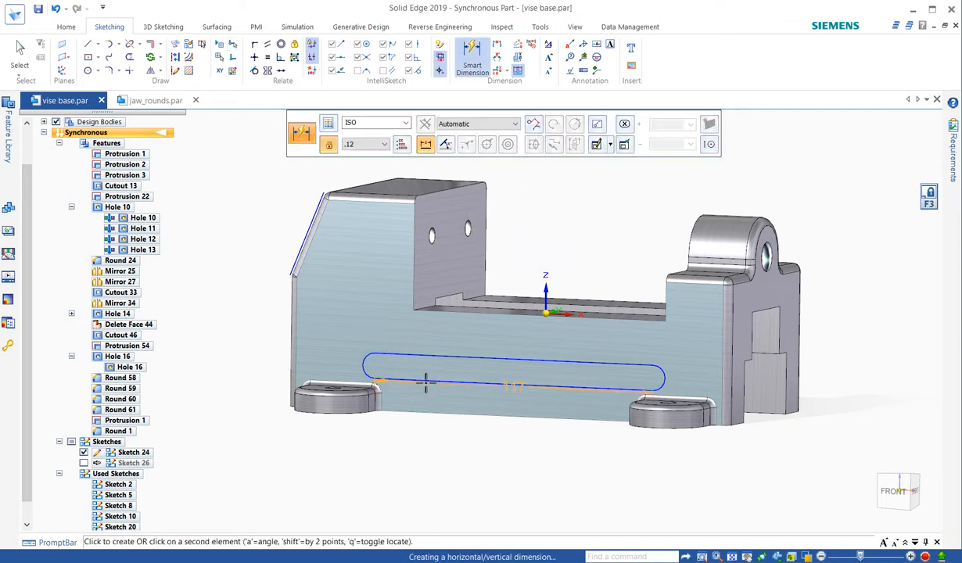
left_click(436, 464)
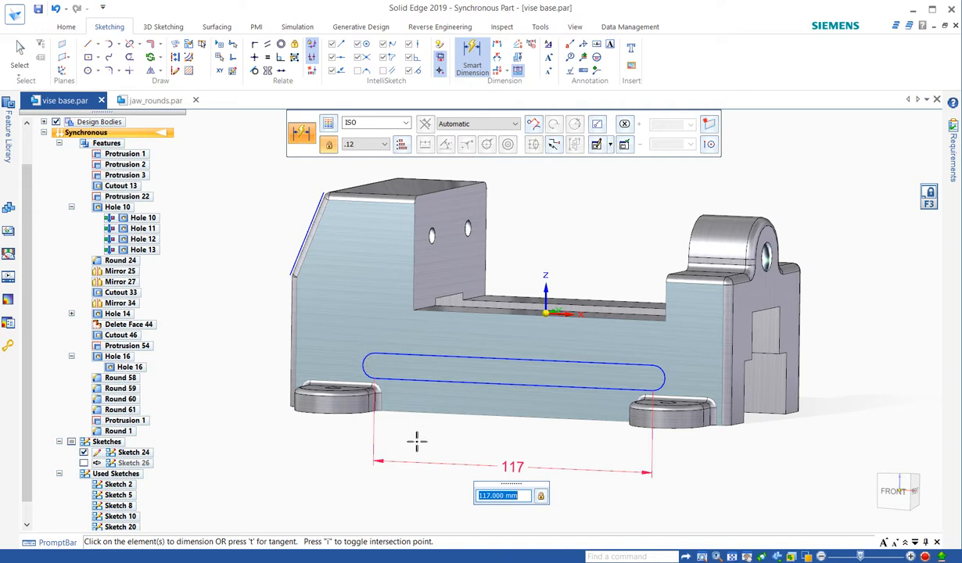
key("Return")
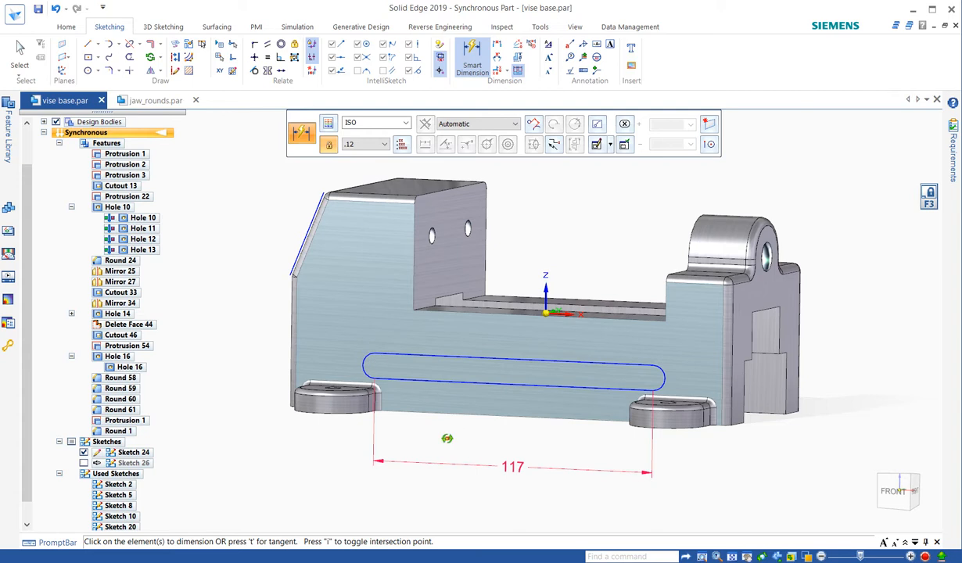
- Dimension the radius of the slot profile's left end arc
middle_click_drag(446, 441, 440, 447)
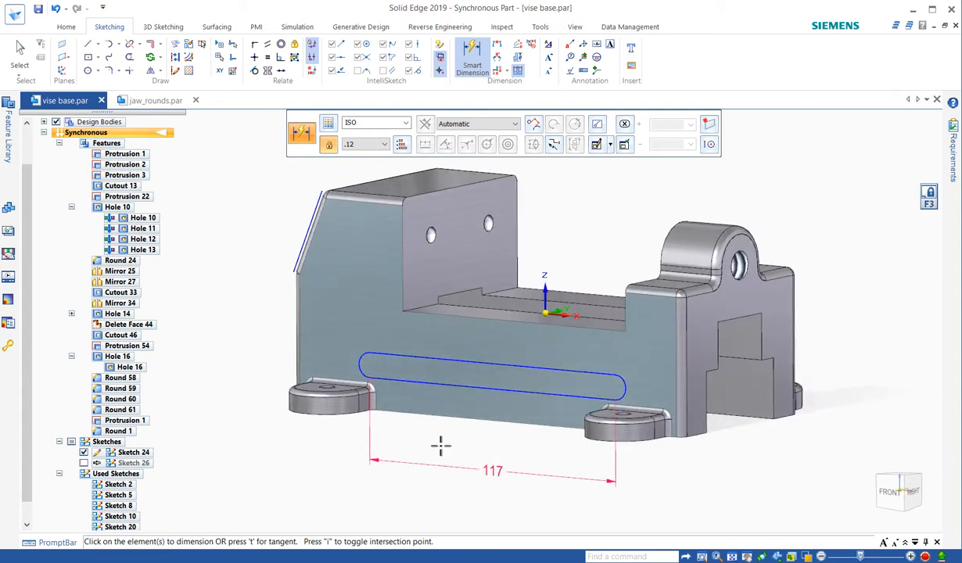
left_click(365, 358)
left_click(266, 314)
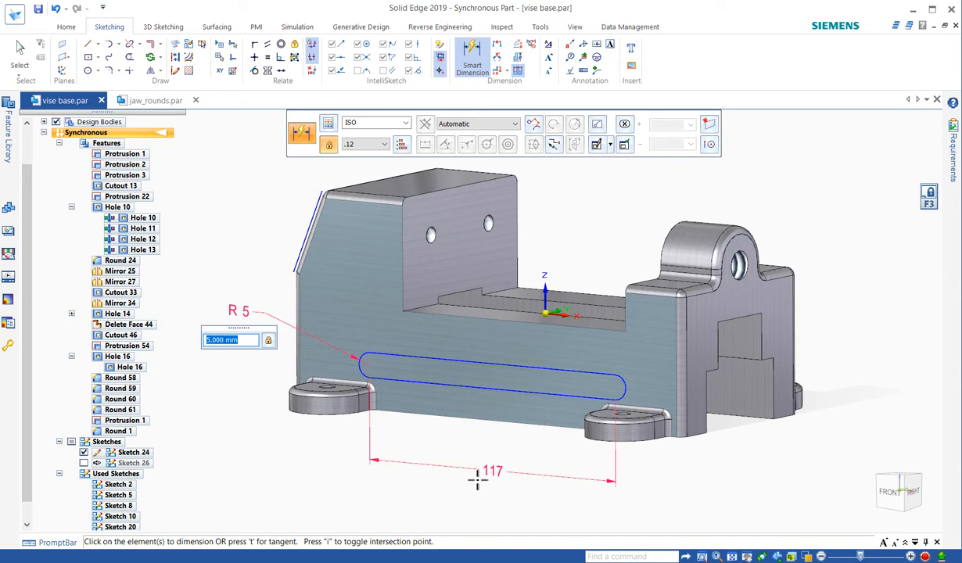
key("Escape")
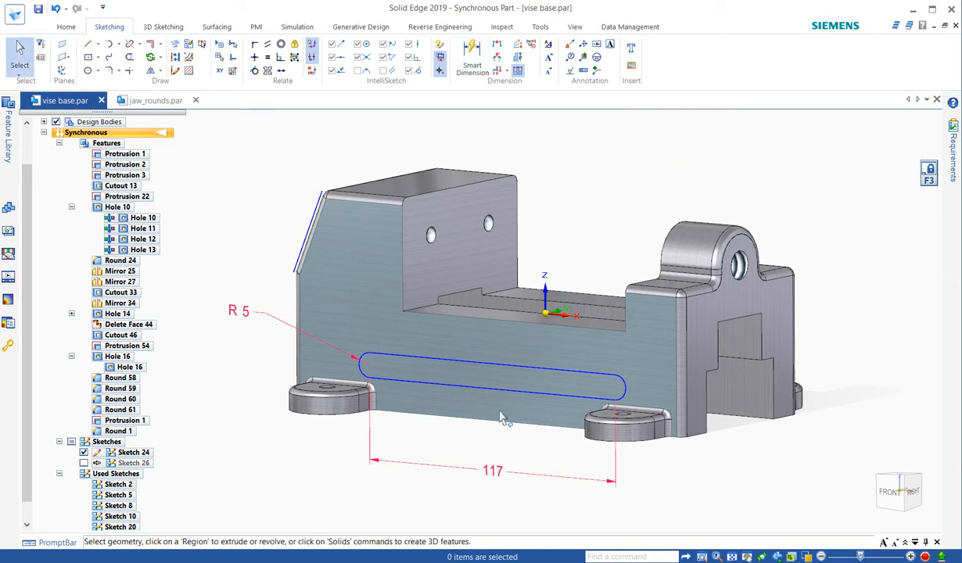
- Extrude the slot region inward as a cut through the full width of the vise base
left_click(495, 382)
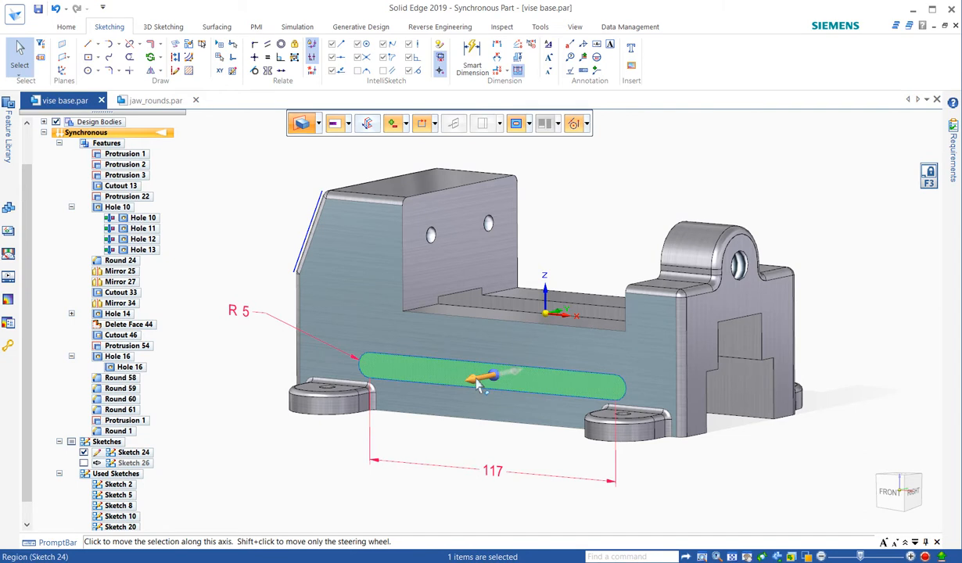
left_click(479, 384)
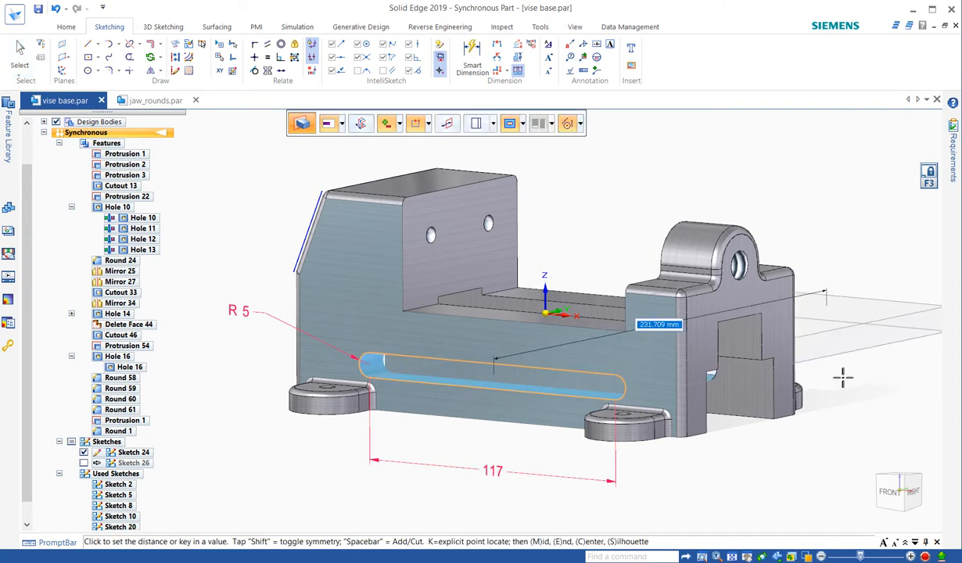
left_click(843, 378)
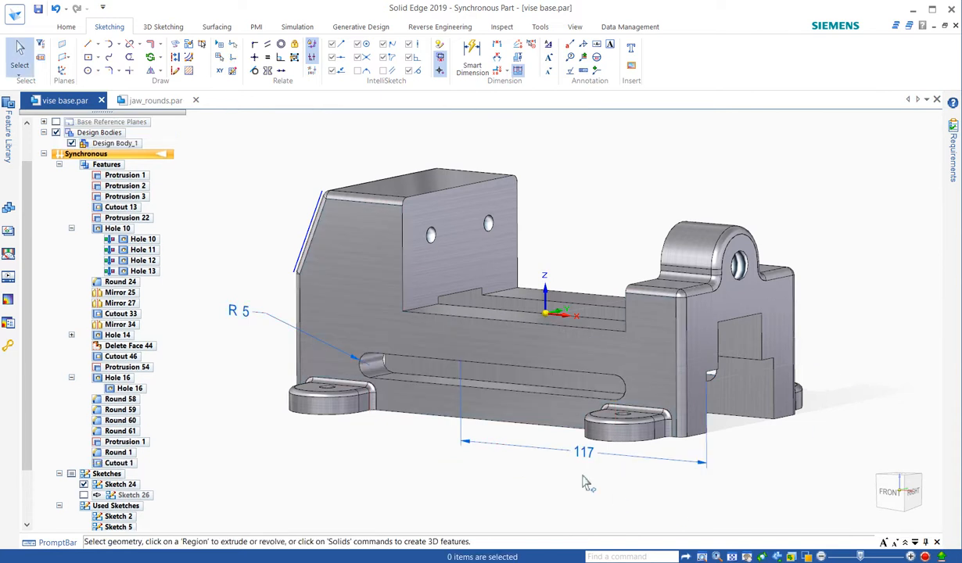
- Set the slot's length dimension below the part to 100 mm
mouse_move(583, 476)
middle_mouse_down()
mouse_move(612, 478)
mouse_move(600, 480)
middle_mouse_up()
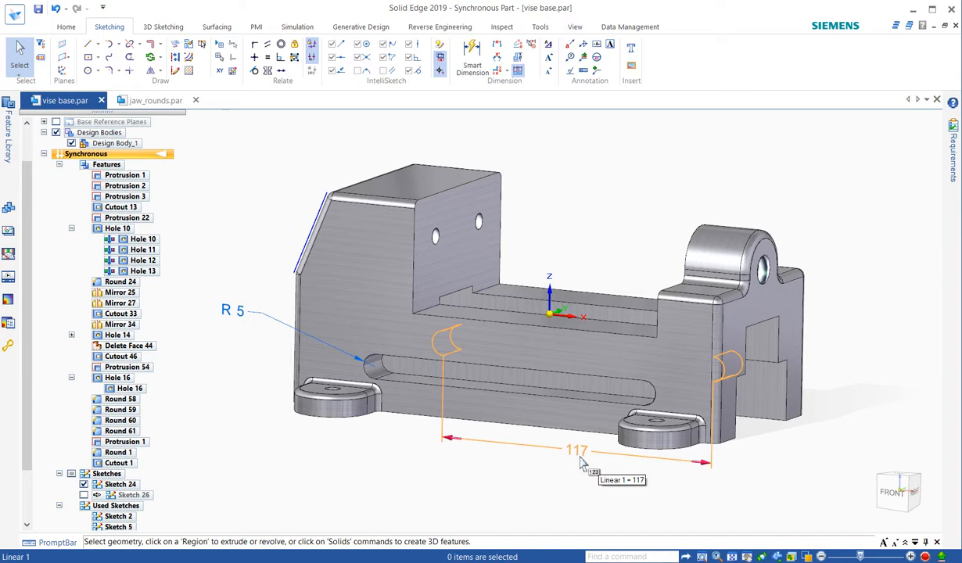
scroll(581, 463, "up", 2)
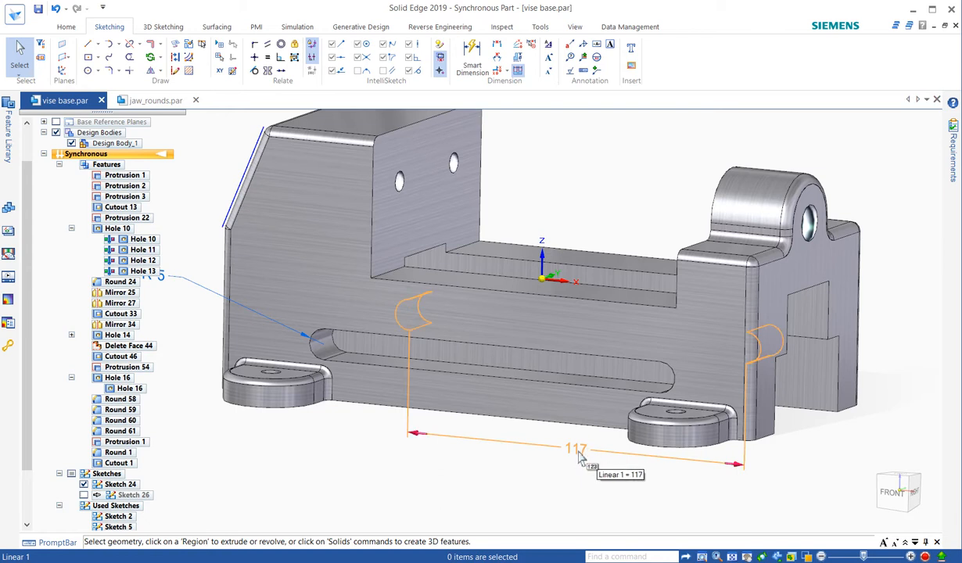
left_click(578, 452)
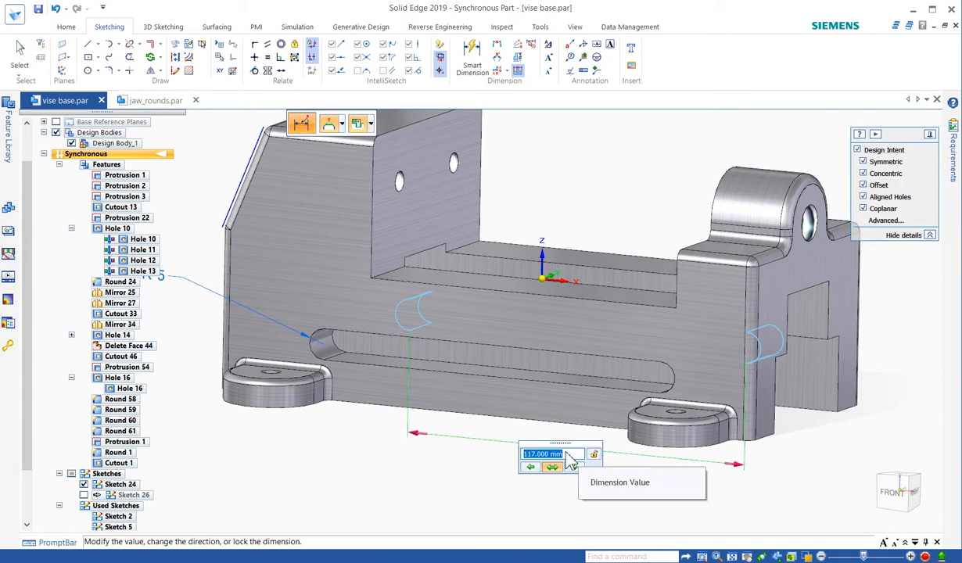
scroll(566, 453, "down", 1)
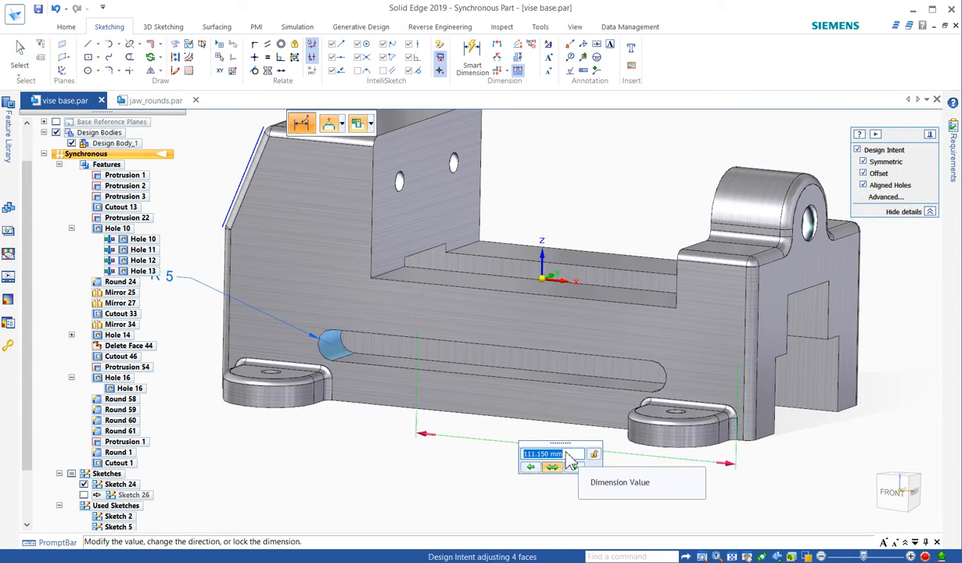
type("10")
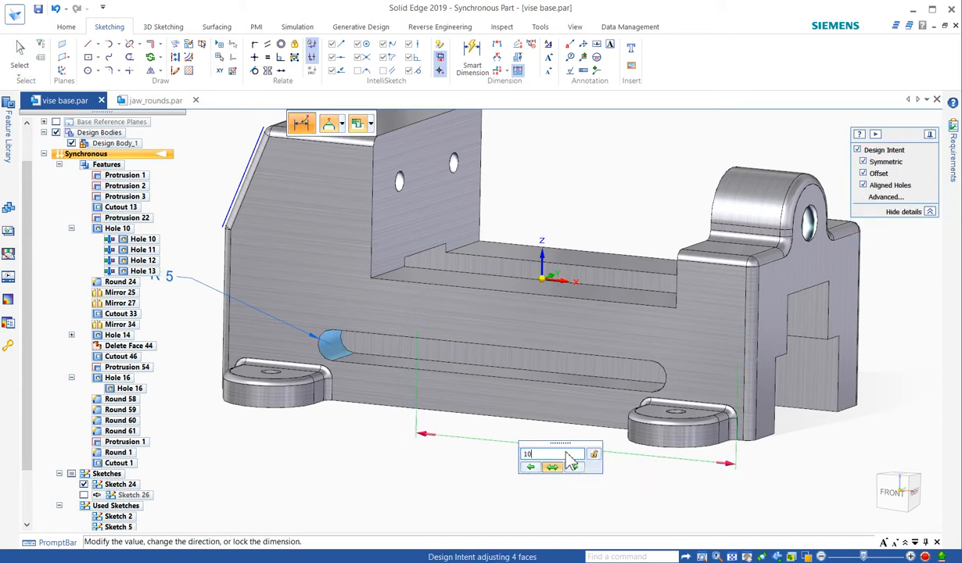
type("0")
key("Return")
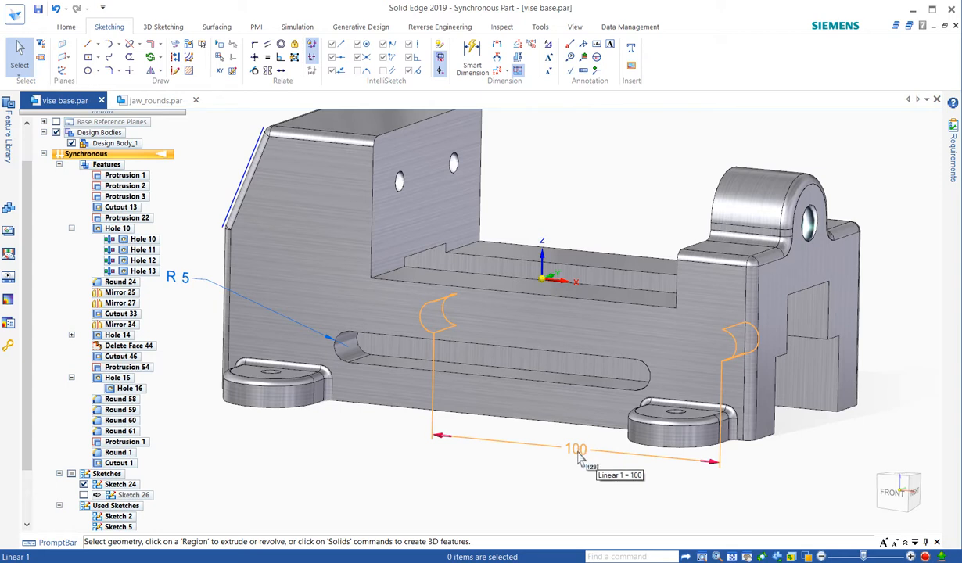
left_click(579, 460)
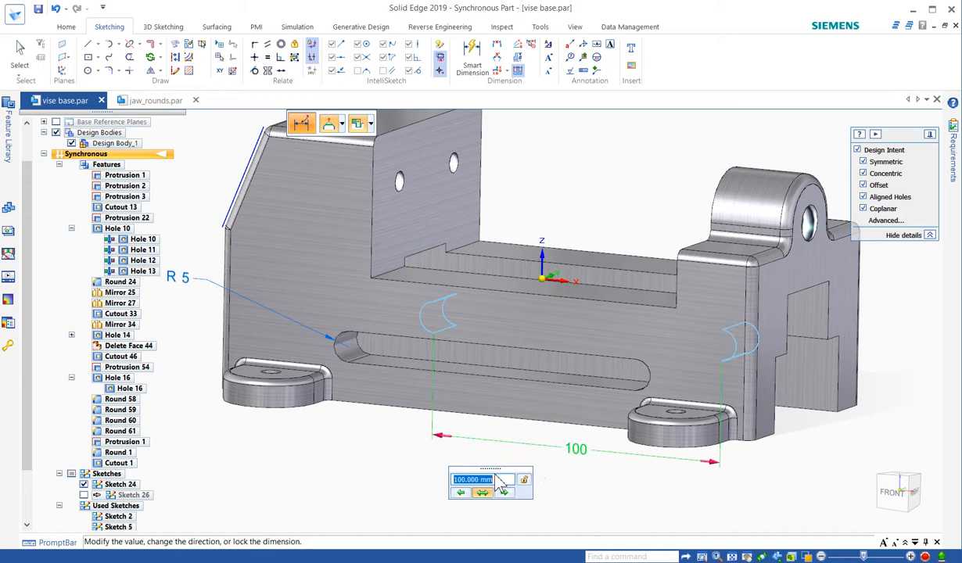
left_click(483, 493)
key("Escape")
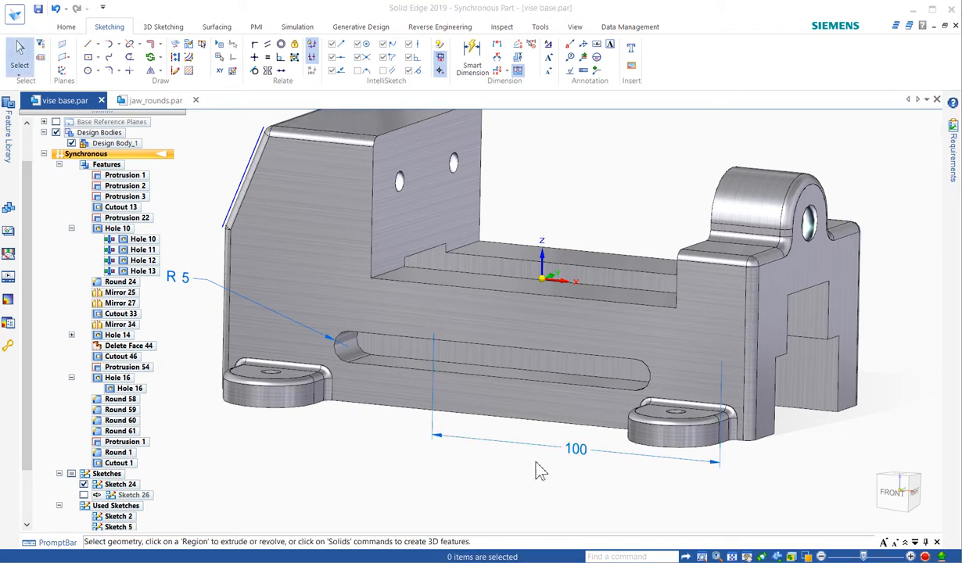
- Round the edge chains of the slot openings on both side walls of the vise base with a 1 mm radius
right_click_drag(536, 463, 540, 502)
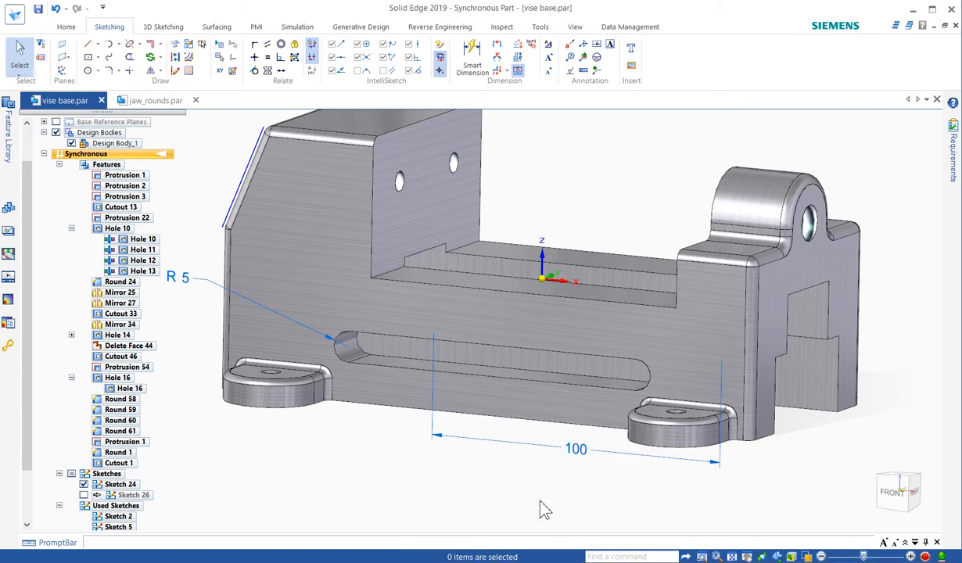
left_click(529, 389)
middle_click_drag(679, 476, 692, 495)
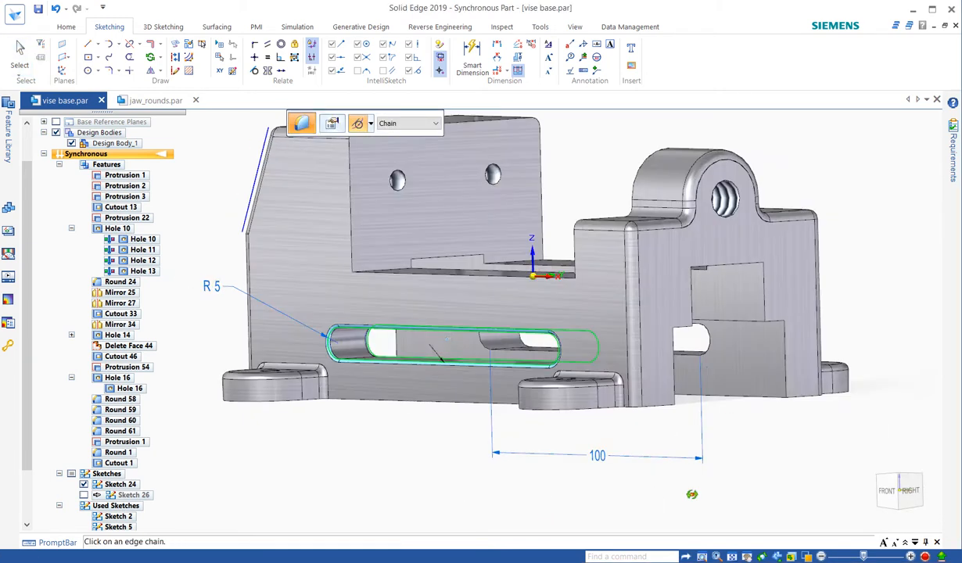
left_click(665, 340)
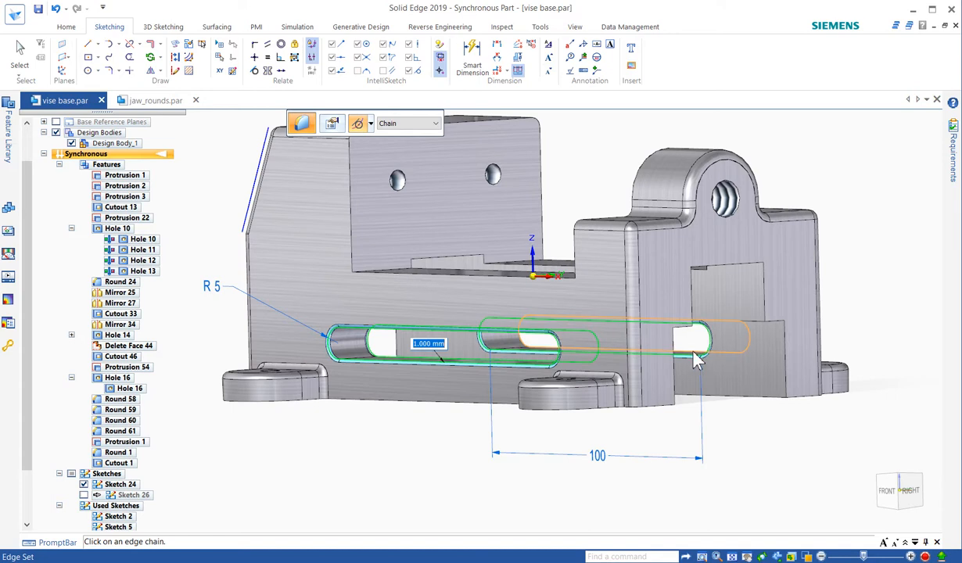
left_click(696, 360)
middle_click_drag(727, 426, 751, 452)
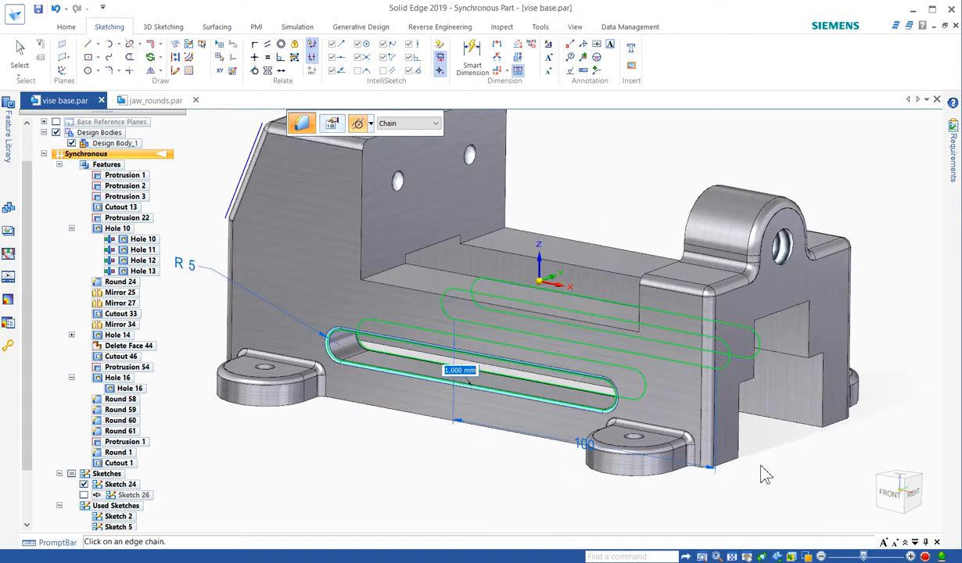
scroll(535, 490, "down", 2)
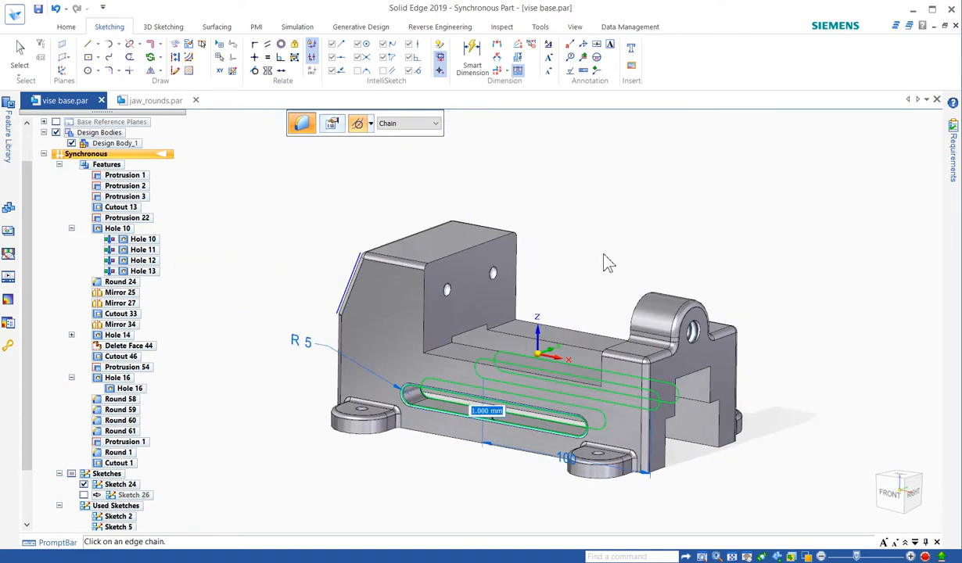
key("Return")
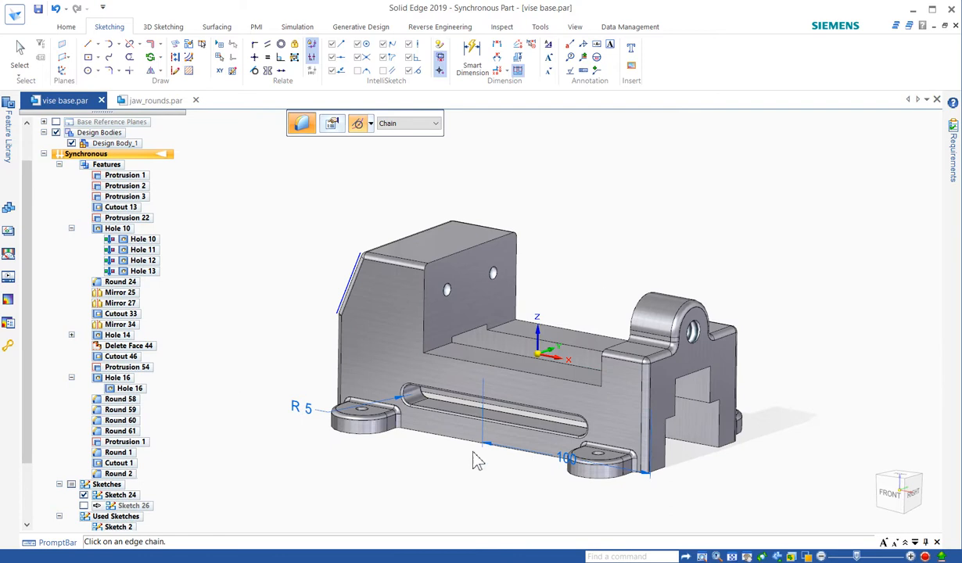
scroll(472, 485, "up", 3)
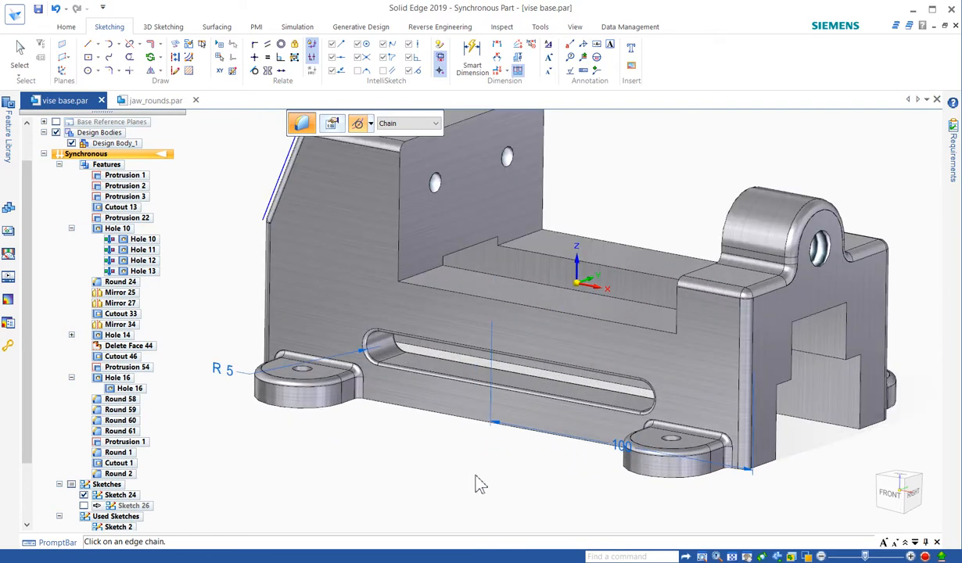
- Try to dimension the distance between the mounting holes of the two front feet with Smart Dimension
mouse_move(671, 141)
middle_mouse_down()
mouse_move(651, 170)
mouse_move(736, 226)
mouse_move(683, 147)
middle_mouse_up()
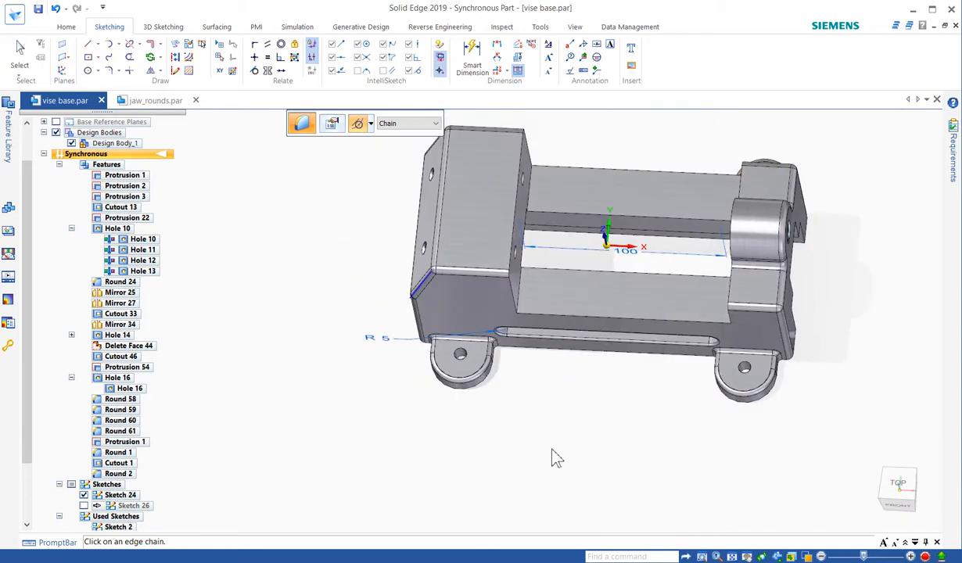
right_click(609, 415)
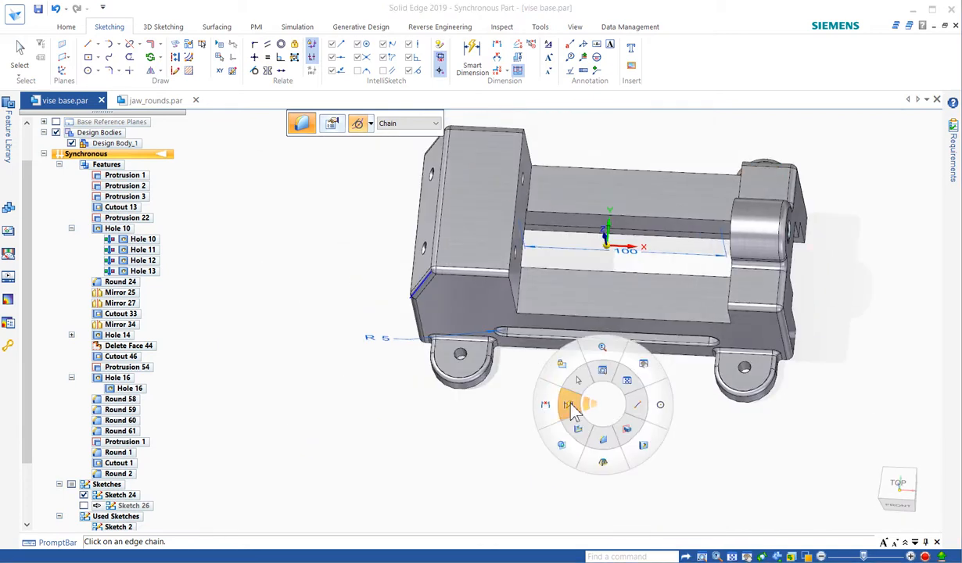
left_click(479, 381)
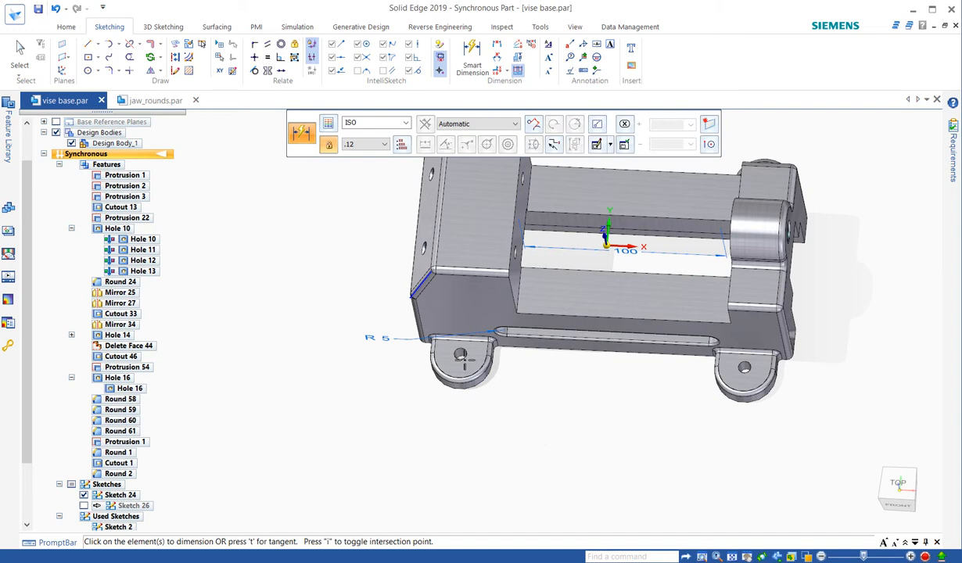
left_click(454, 350)
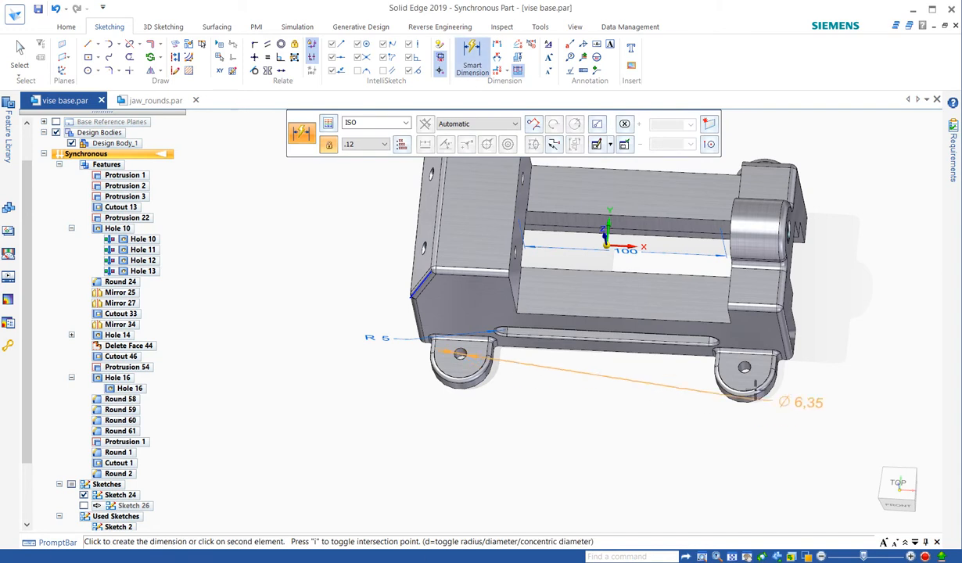
left_click(745, 367)
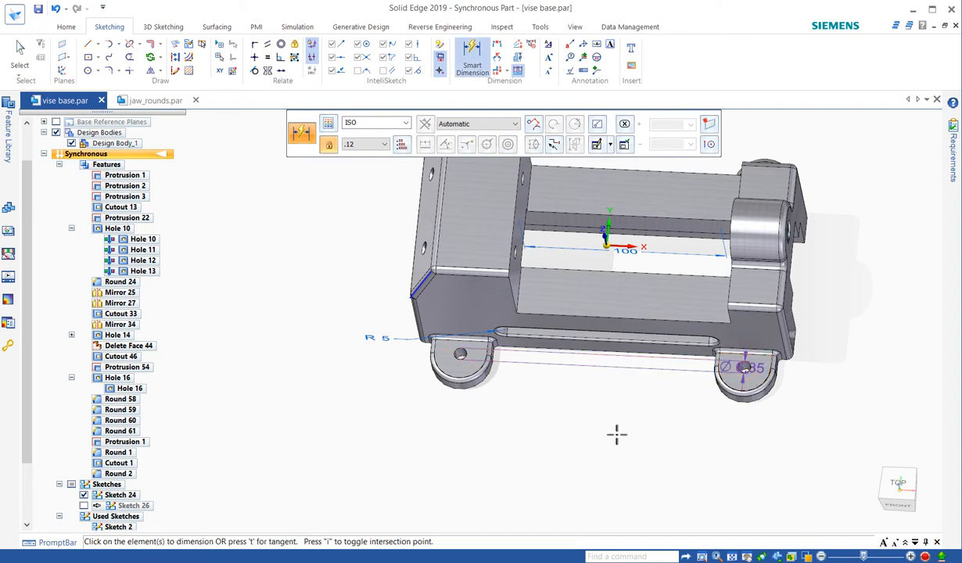
key("Escape")
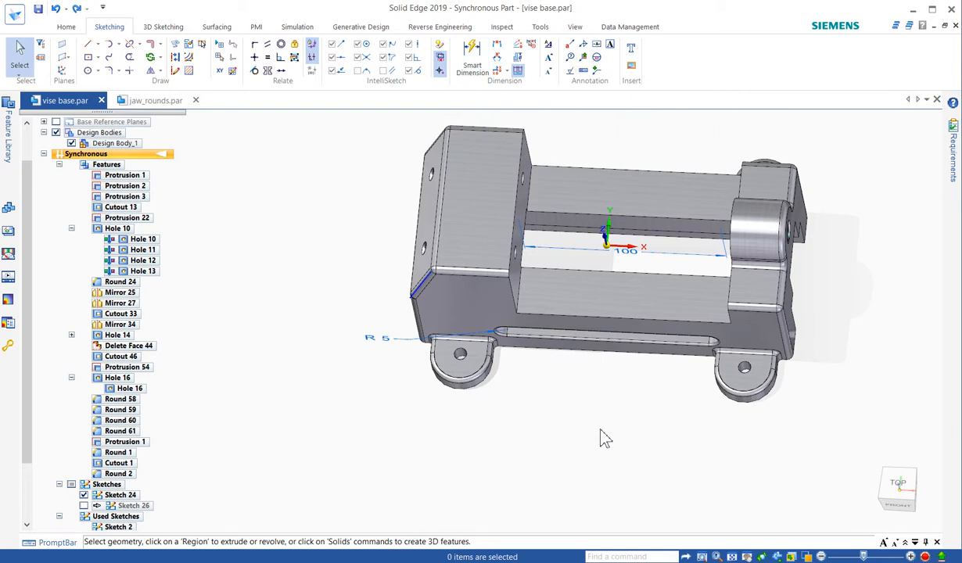
- Dimension the distance between the two front feet's mounting holes with keypoints set to All, placing the dimension below the part
right_click_drag(603, 438, 470, 374)
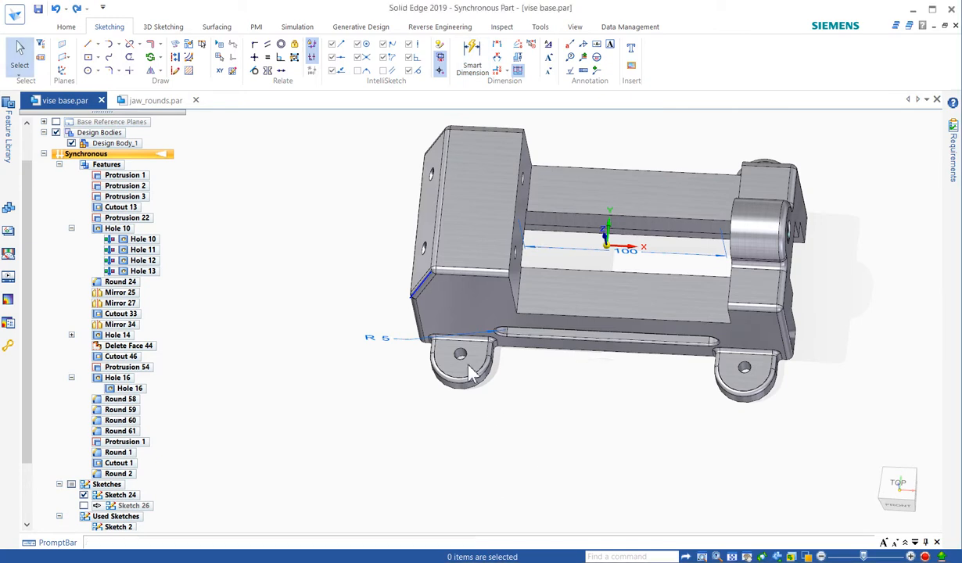
left_click(460, 355)
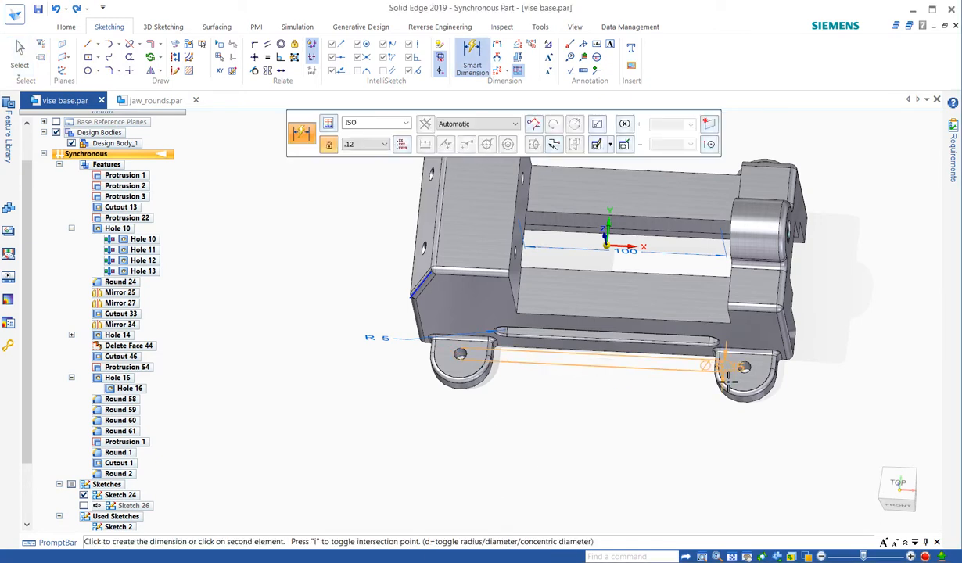
key("d")
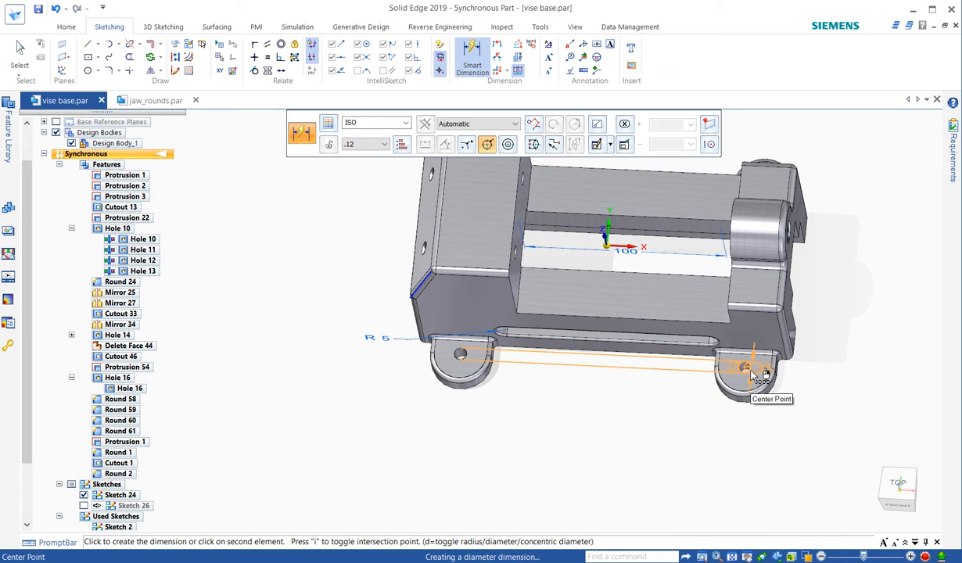
left_click(710, 145)
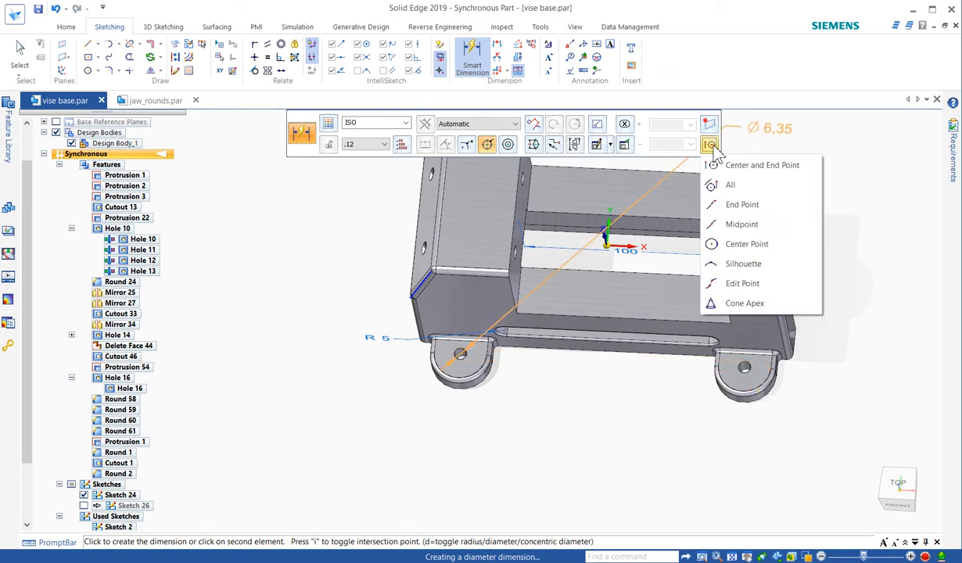
left_click(734, 186)
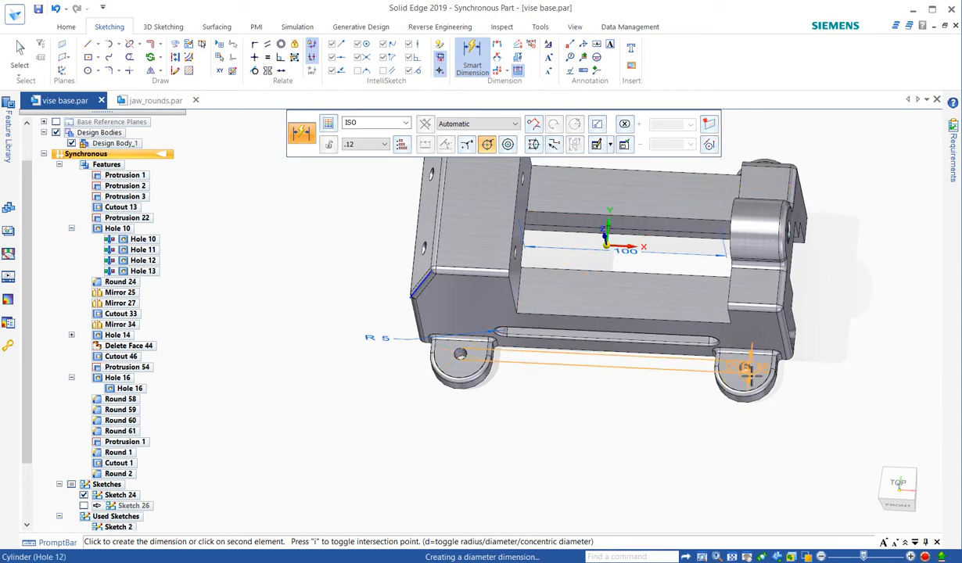
left_click(742, 366)
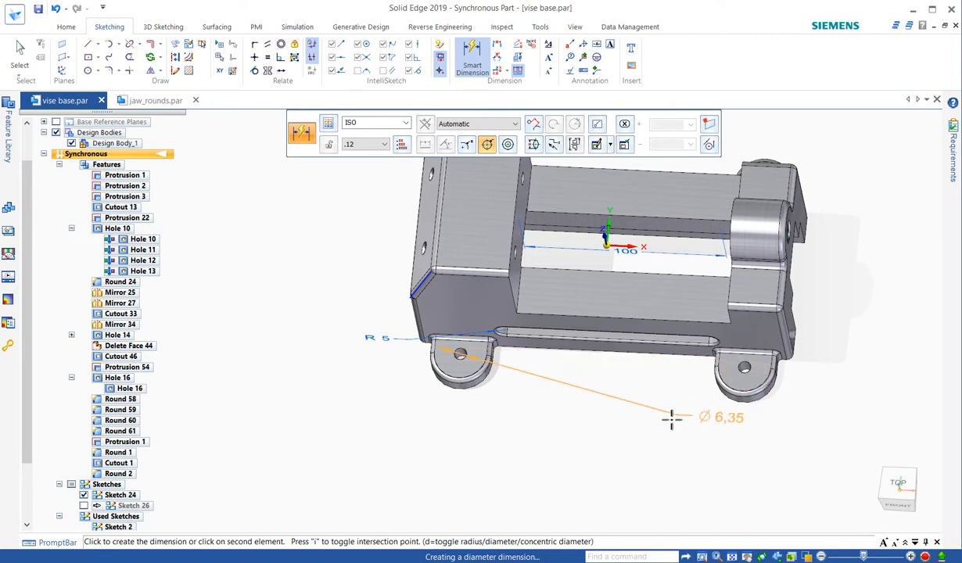
left_click(742, 373)
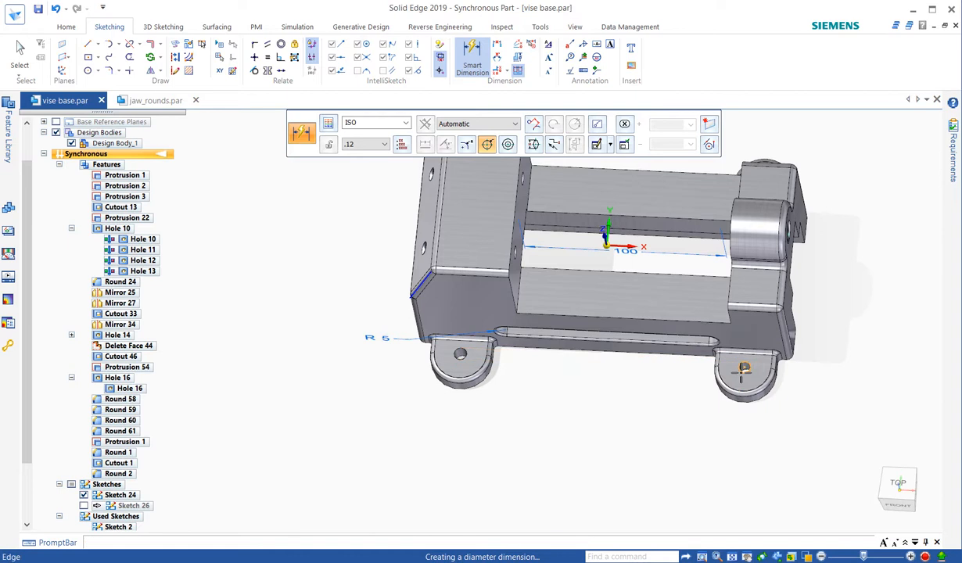
left_click(744, 368)
left_click(629, 430)
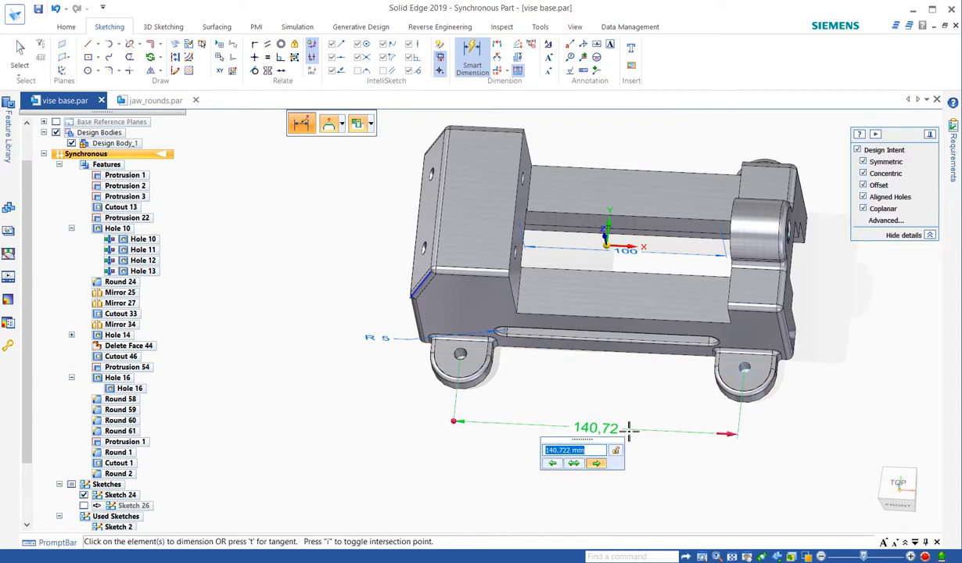
- Make the hole spacing dimension adjust both feet symmetrically, try a spacing of 133.69 mm, and accept it at 140.72 mm
left_click(574, 463)
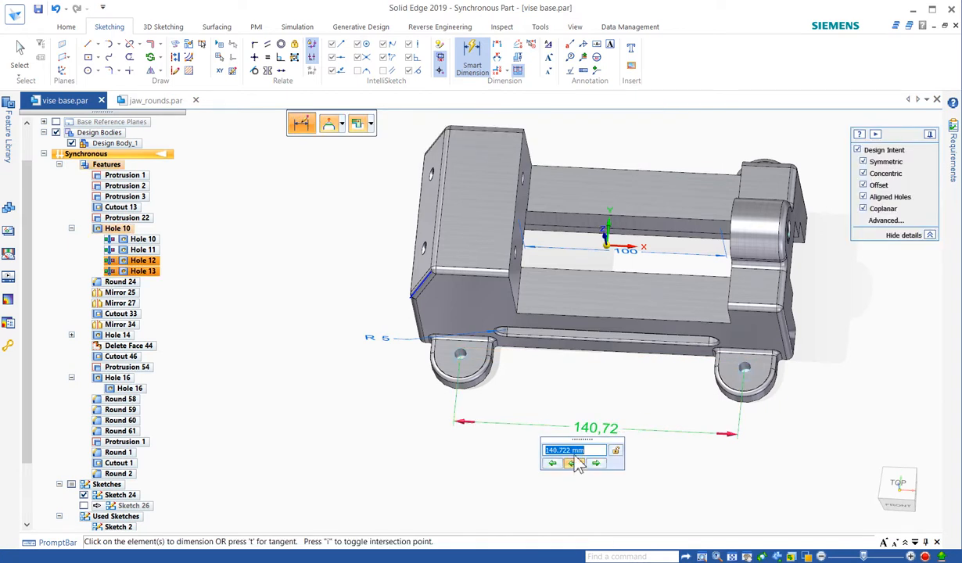
key("Return")
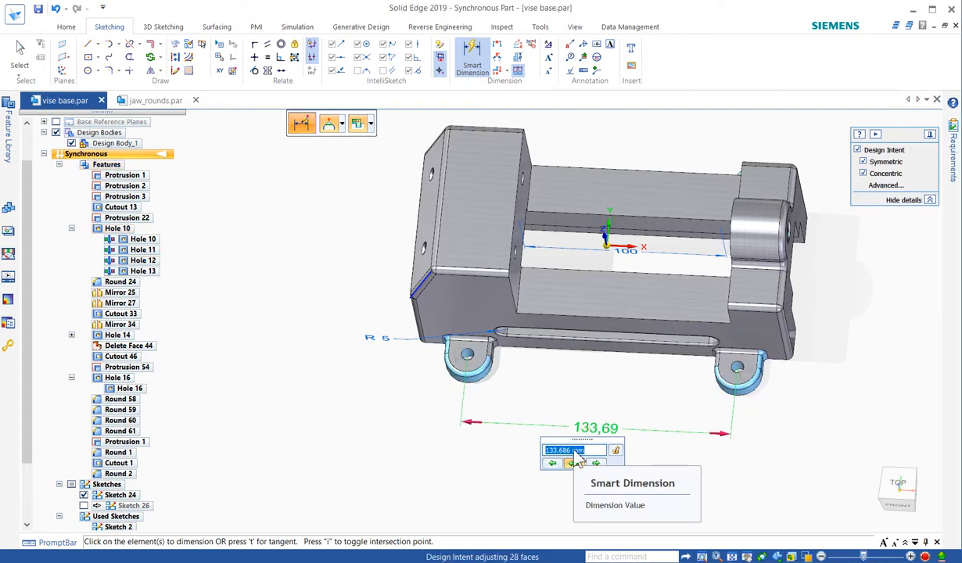
scroll(576, 453, "up", 1)
scroll(578, 461, "down", 1)
scroll(578, 460, "up", 1)
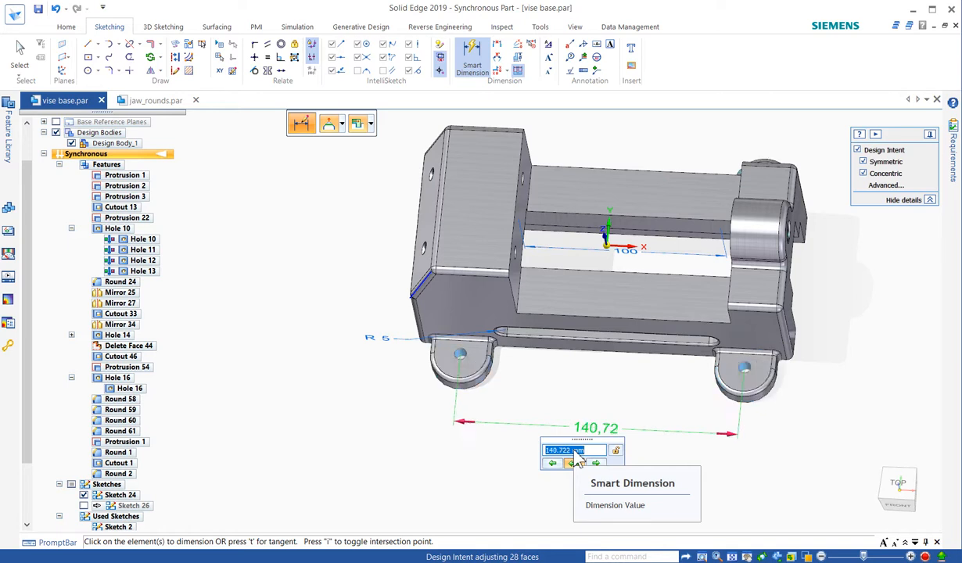
scroll(577, 461, "down", 1)
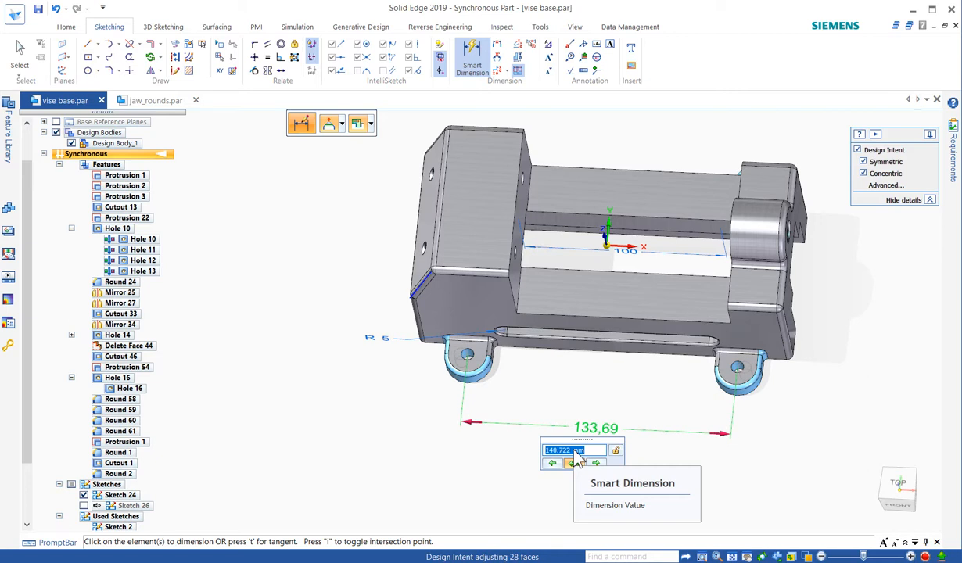
scroll(578, 461, "up", 1)
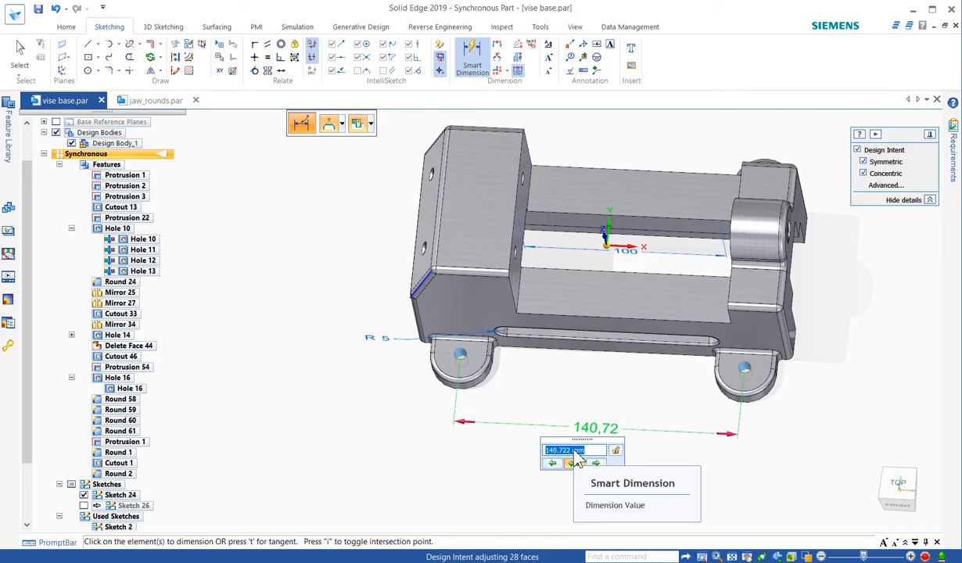
key("Return")
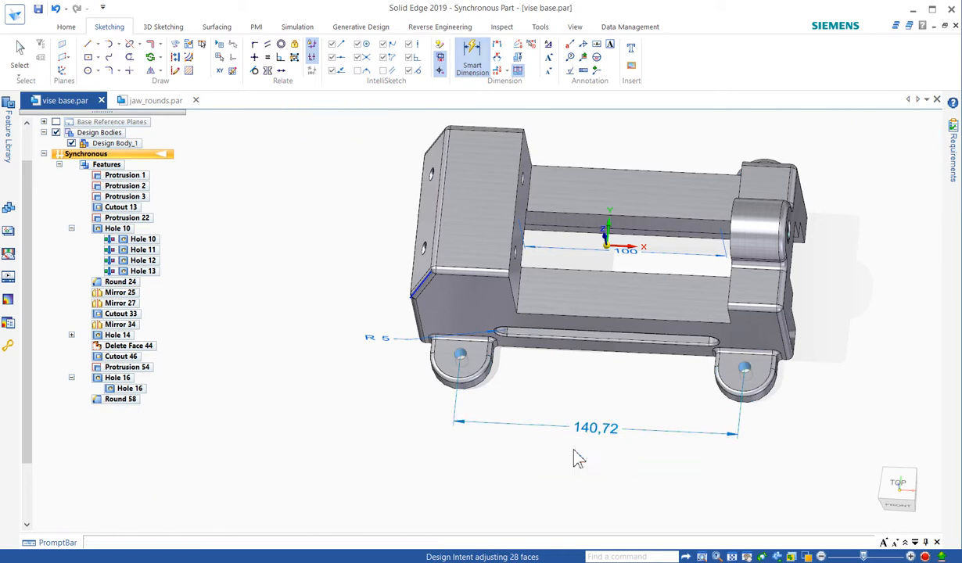
- Dimension the radius of the right front foot's rounded end and lock the dimension
key("Escape")
right_click(780, 461)
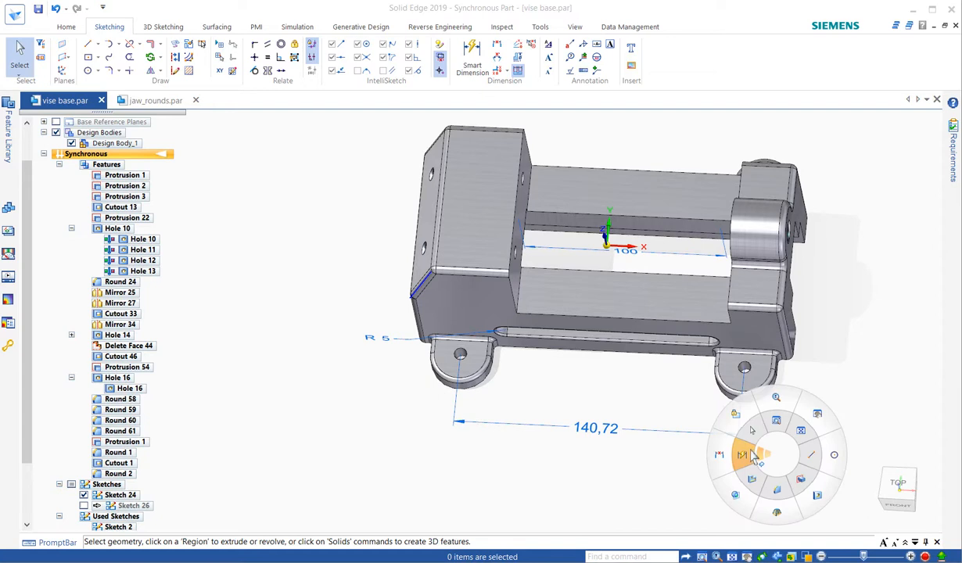
left_click(740, 401)
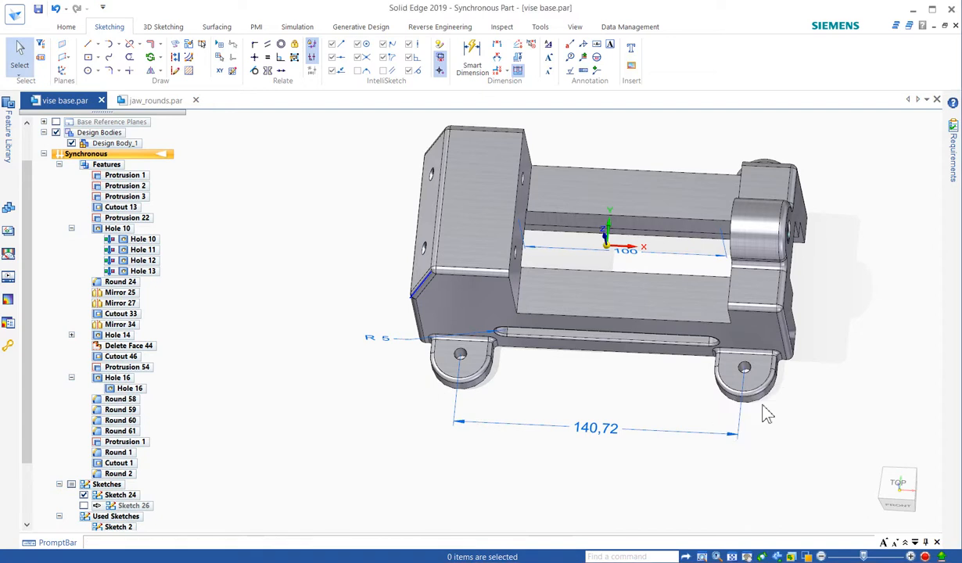
left_click(763, 404)
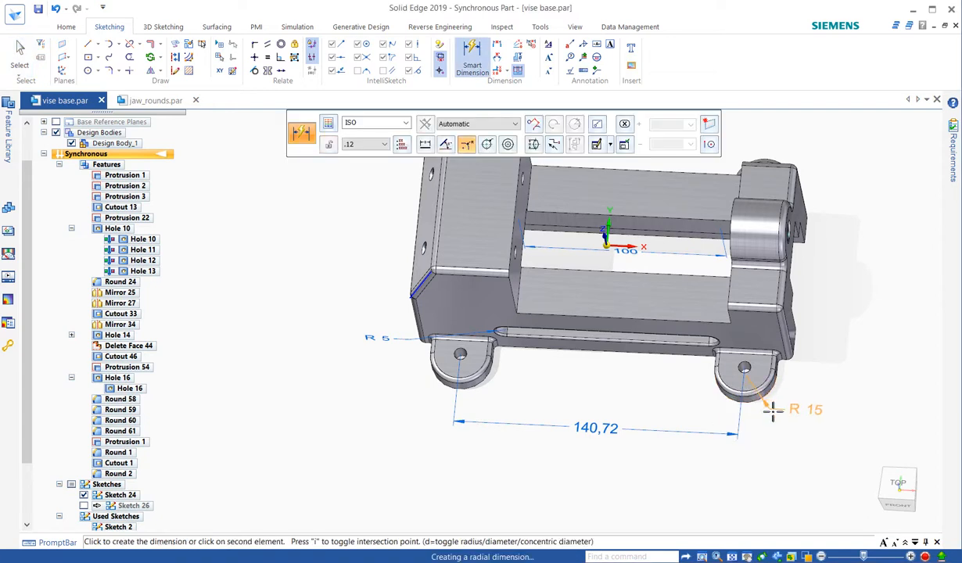
left_click(772, 411)
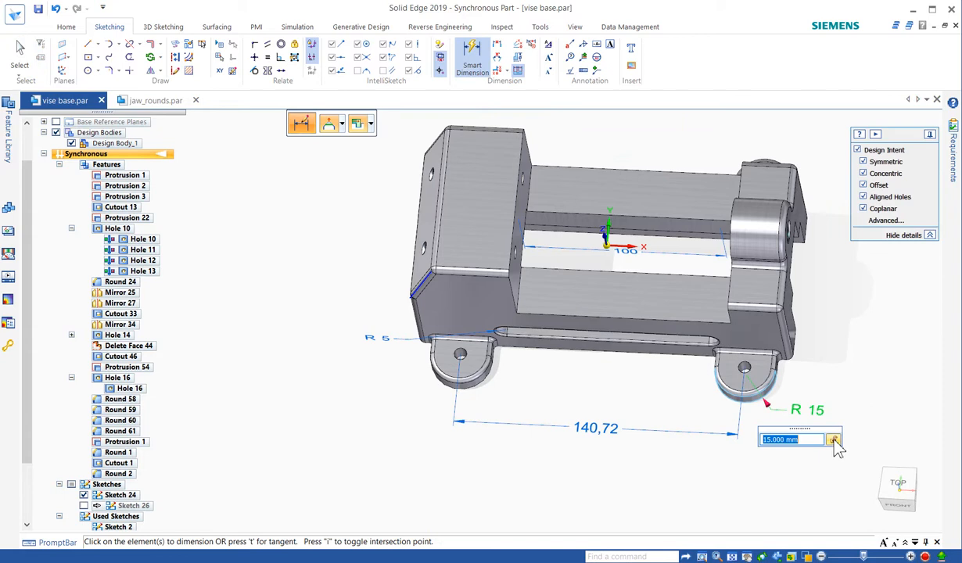
key("Return")
key("Escape")
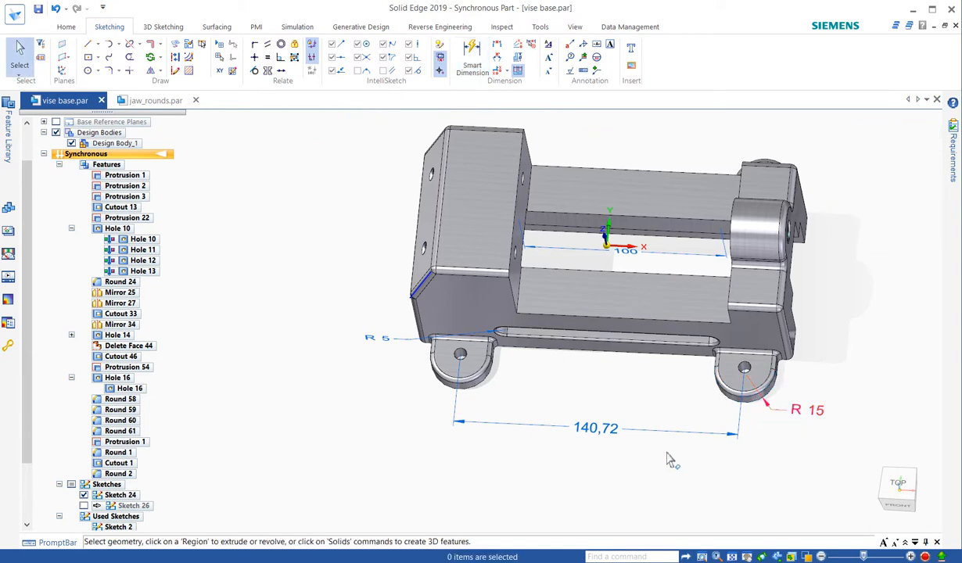
- Try a spacing of 133.69 mm between the front feet's mounting holes with the foot radius locked, and undo it
left_click(599, 429)
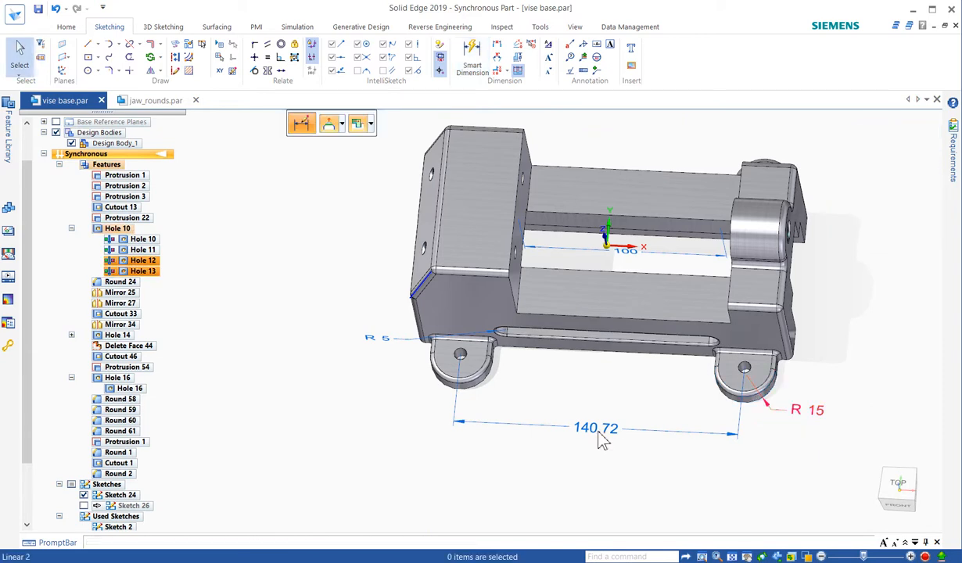
type("133.686")
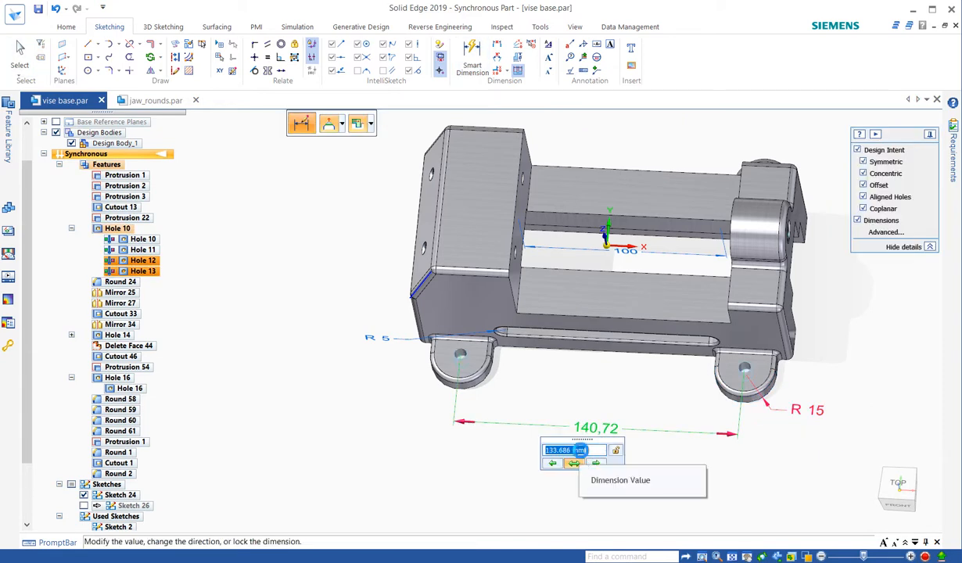
key("Return")
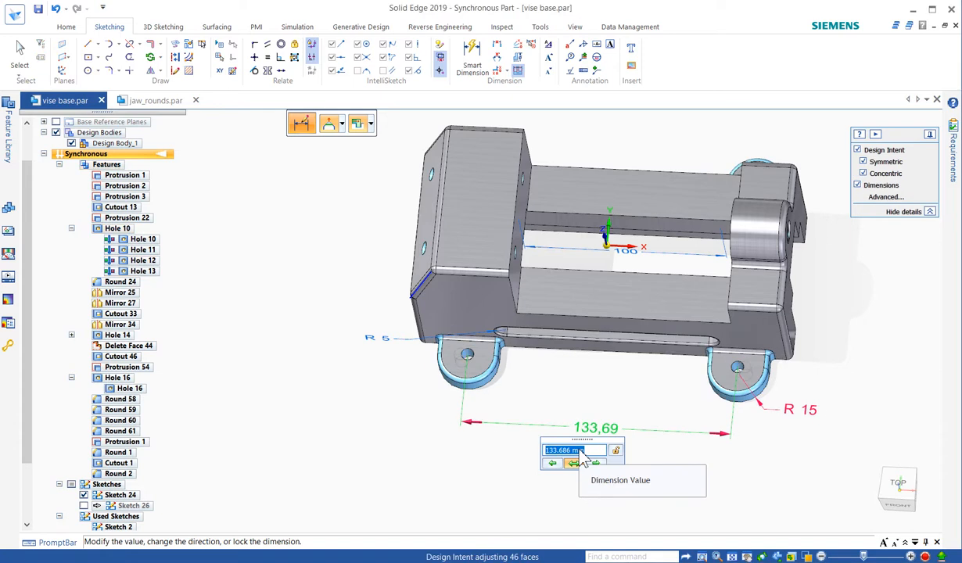
key("ctrl+z")
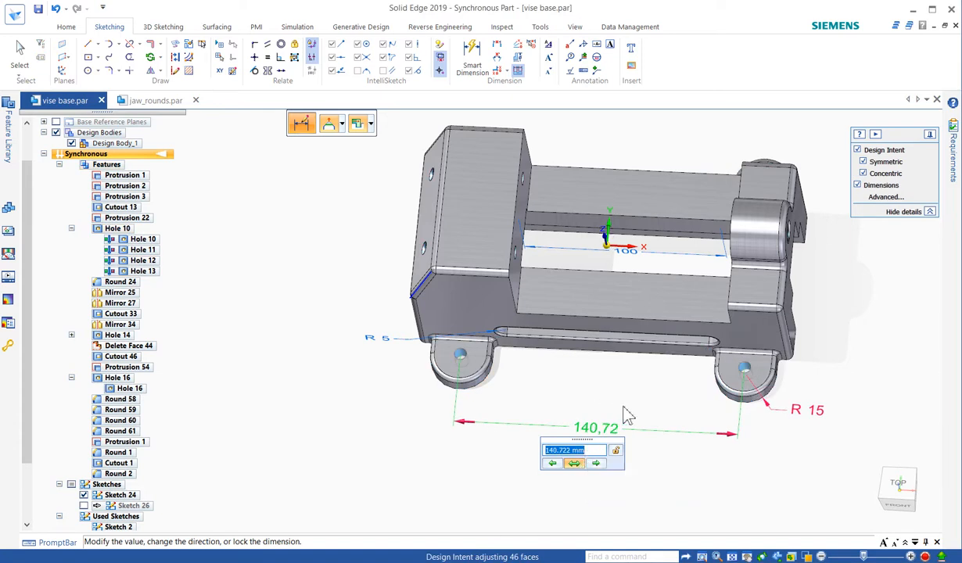
- Try hole spacings of 133.69 and 126.65 mm with the Symmetric design intent off, then re-enable it and restore 140.72 mm
left_click(864, 162)
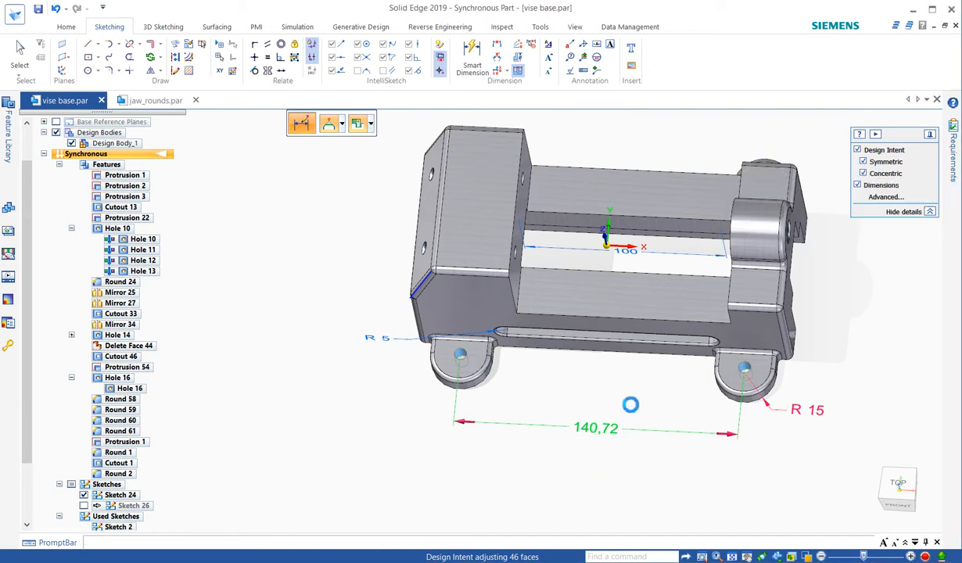
left_click(596, 430)
scroll(584, 451, "down", 1)
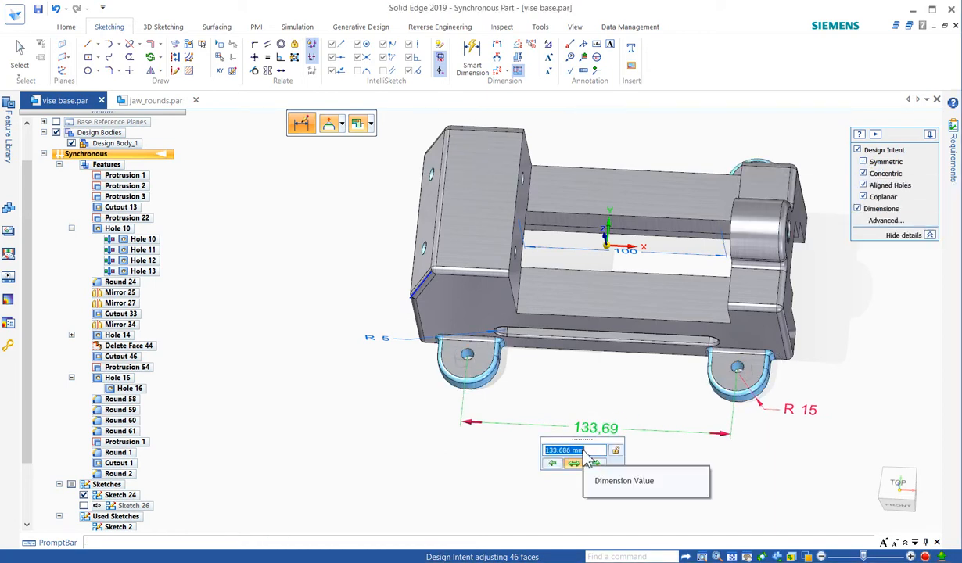
scroll(584, 451, "down", 2)
scroll(584, 451, "up", 2)
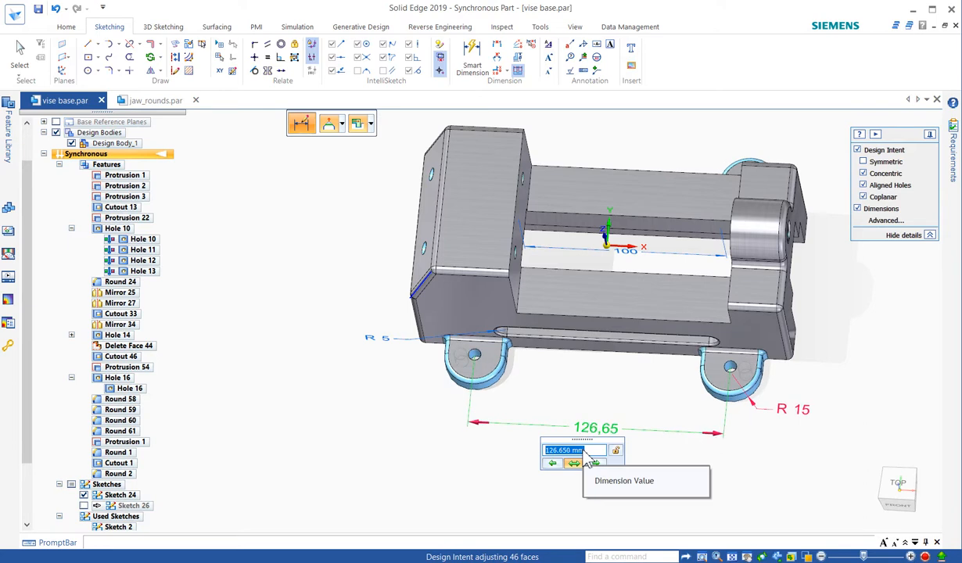
key("Return")
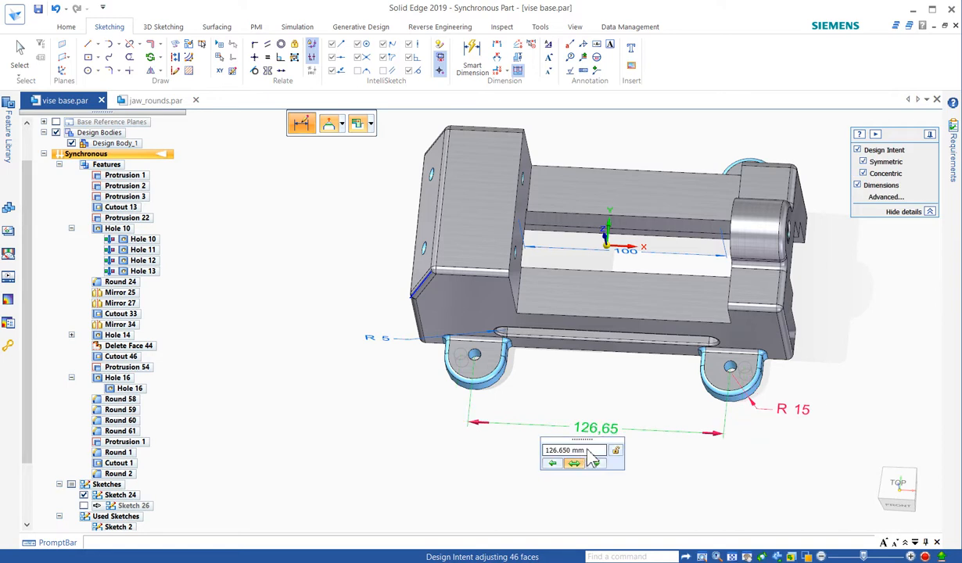
scroll(588, 452, "up", 1)
scroll(591, 458, "up", 1)
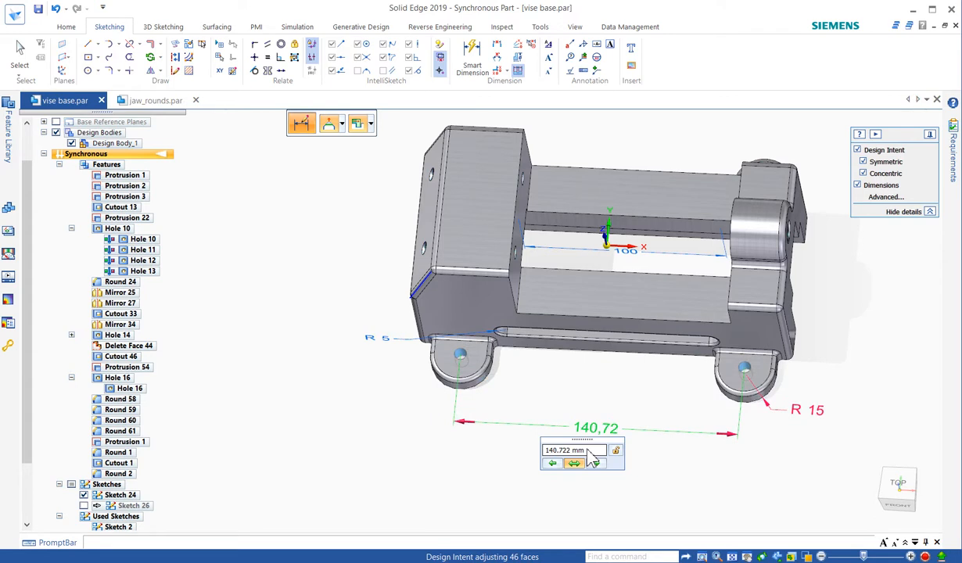
key("Return")
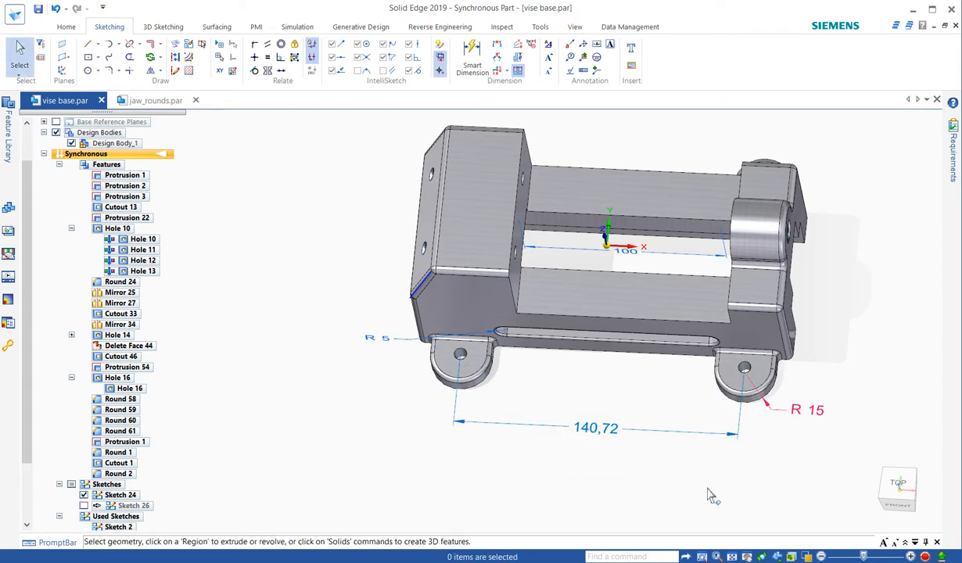
- Select the faces of both end sections of the vise base, including the feet, end blocks and slot ends
middle_click_drag(724, 493, 765, 478)
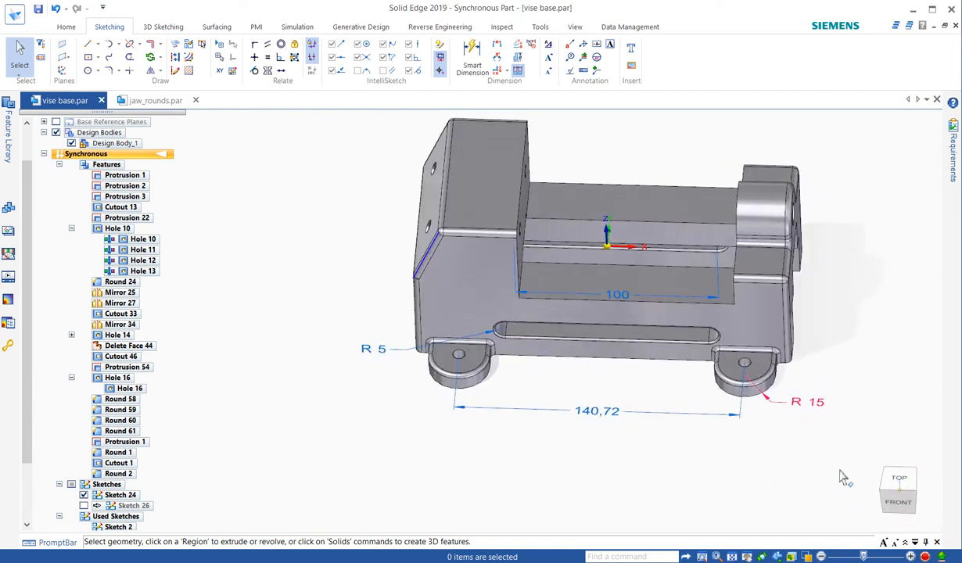
left_click_drag(842, 472, 770, 95)
left_click_drag(676, 113, 683, 146)
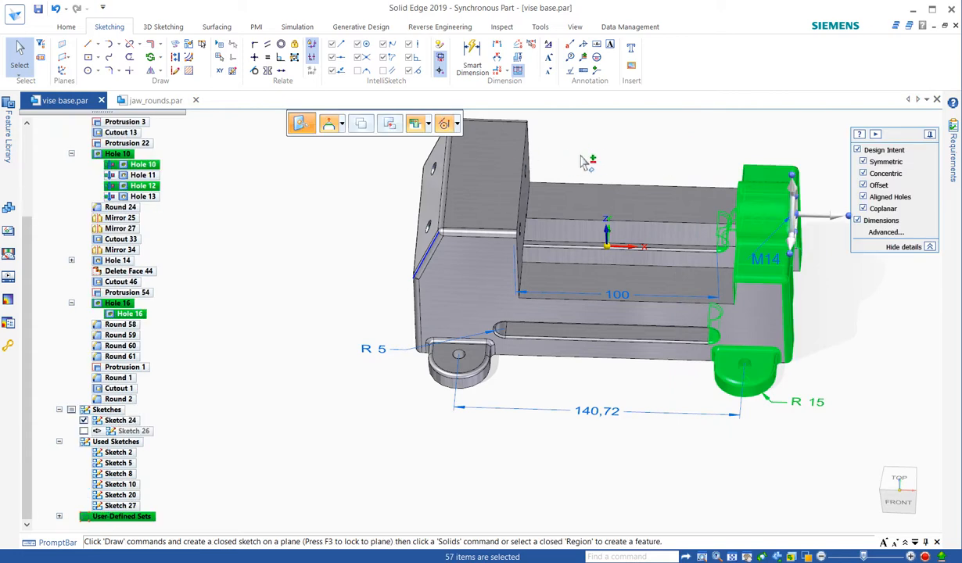
scroll(501, 474, "down", 2)
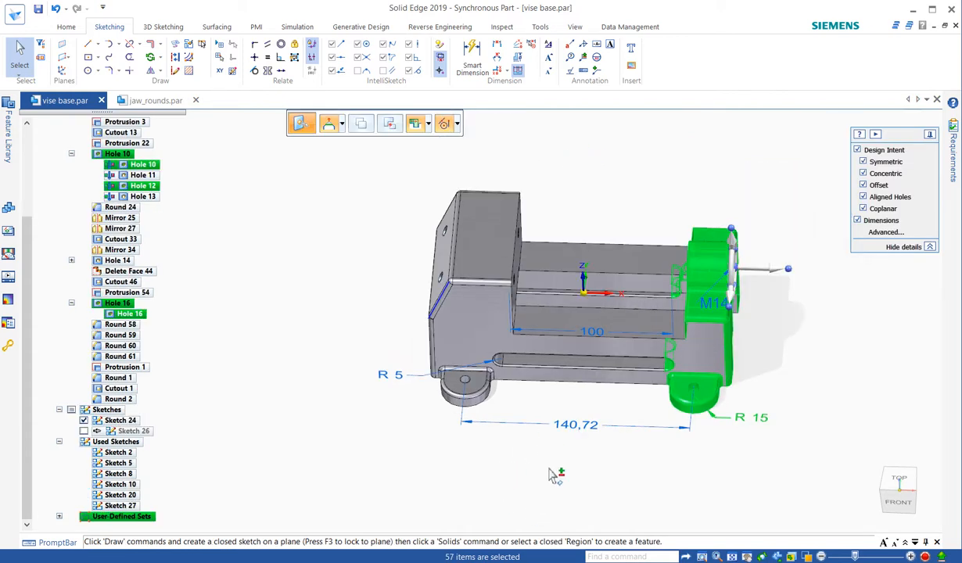
left_click_drag(550, 470, 398, 163)
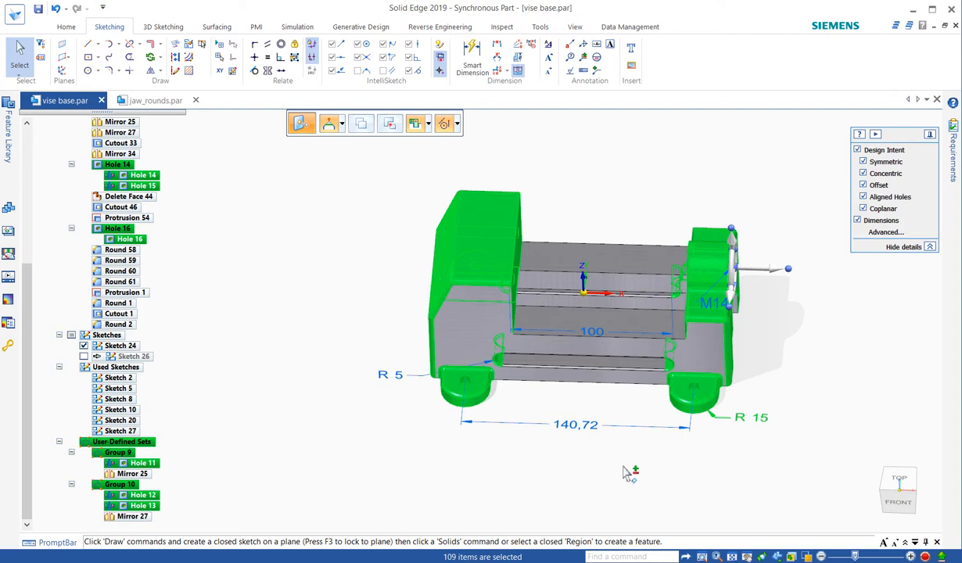
- Set the mounting hole spacing to 175 mm so both selected ends move symmetrically, and clear the selection
left_click(579, 437)
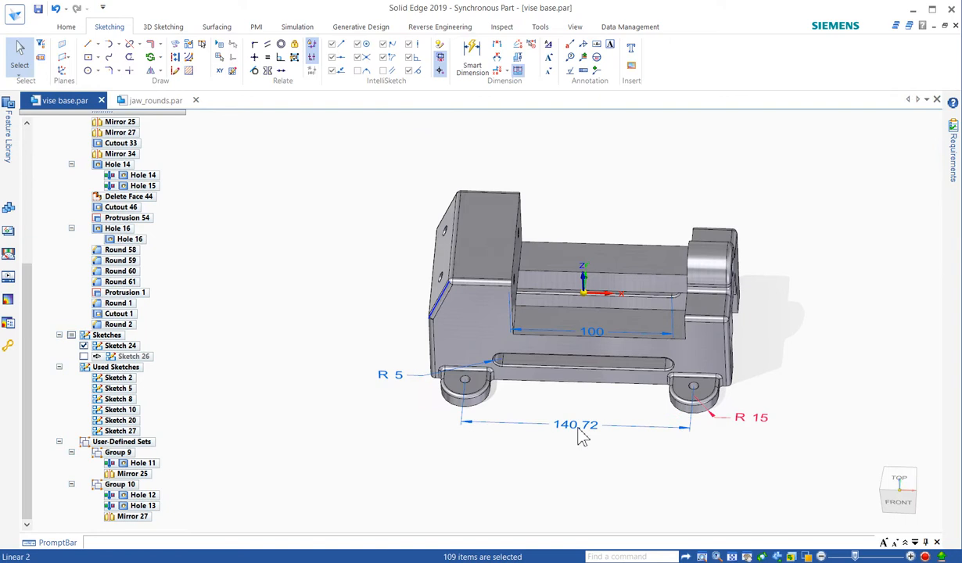
left_click(579, 436)
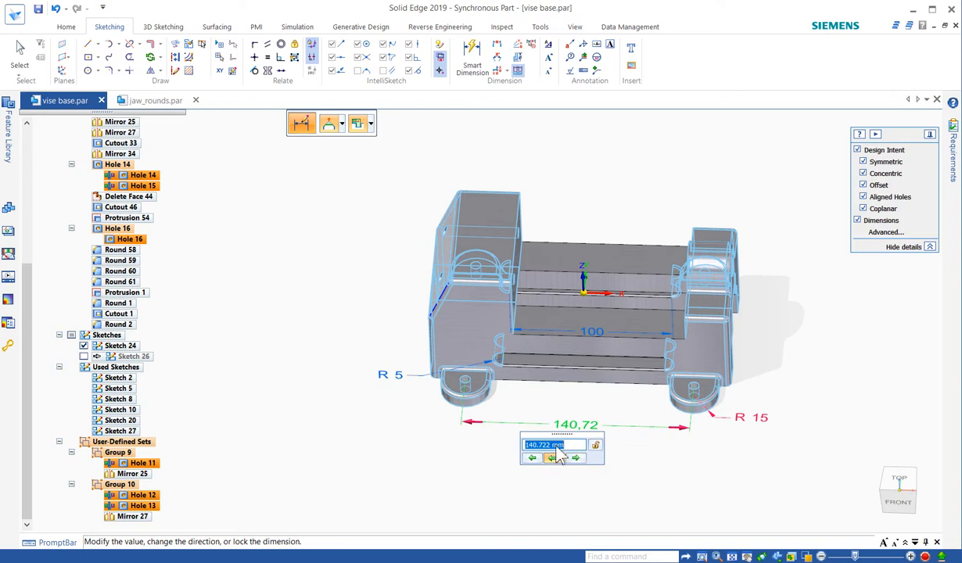
scroll(555, 446, "up", 1)
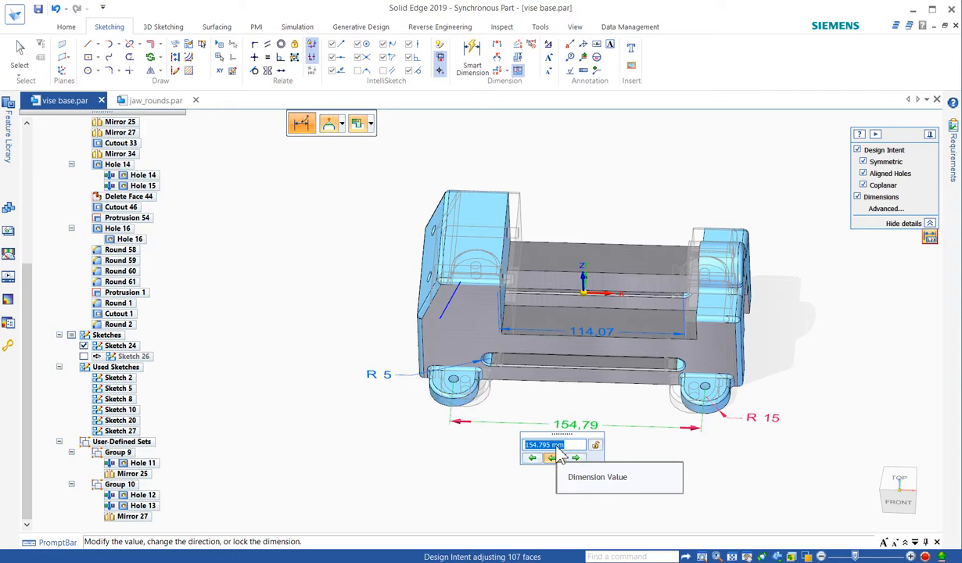
type("175")
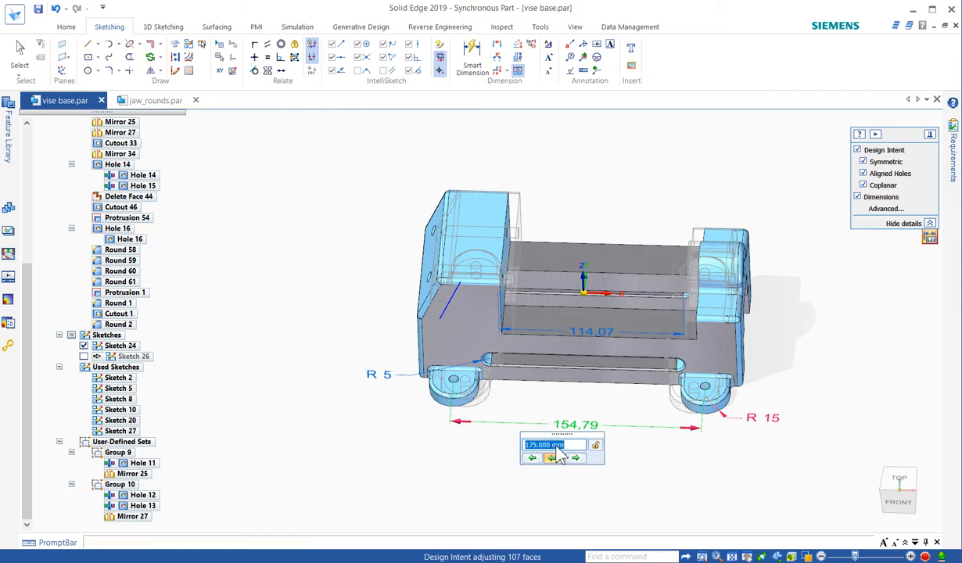
key("Return")
key("ctrl+a")
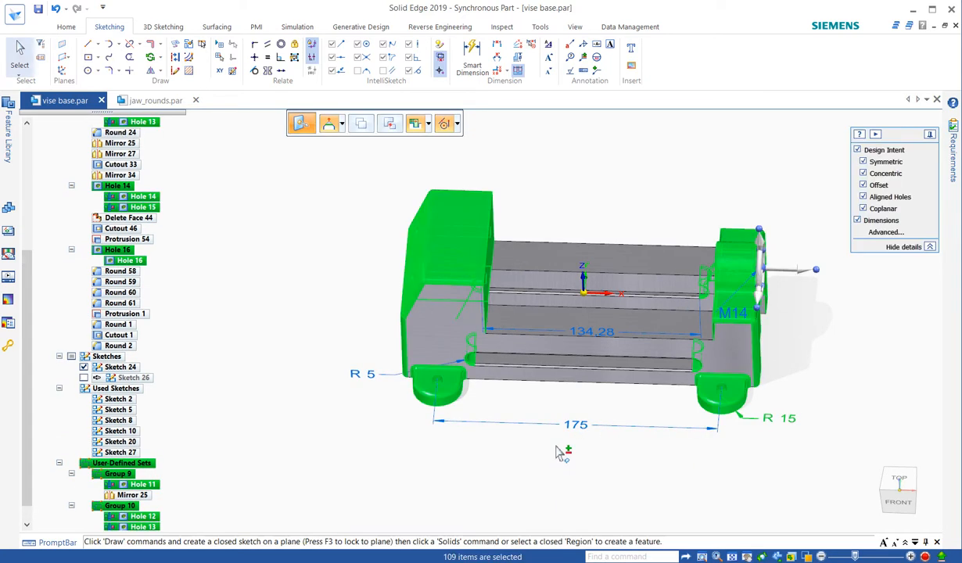
left_click(607, 457)
middle_click_drag(629, 464, 585, 429)
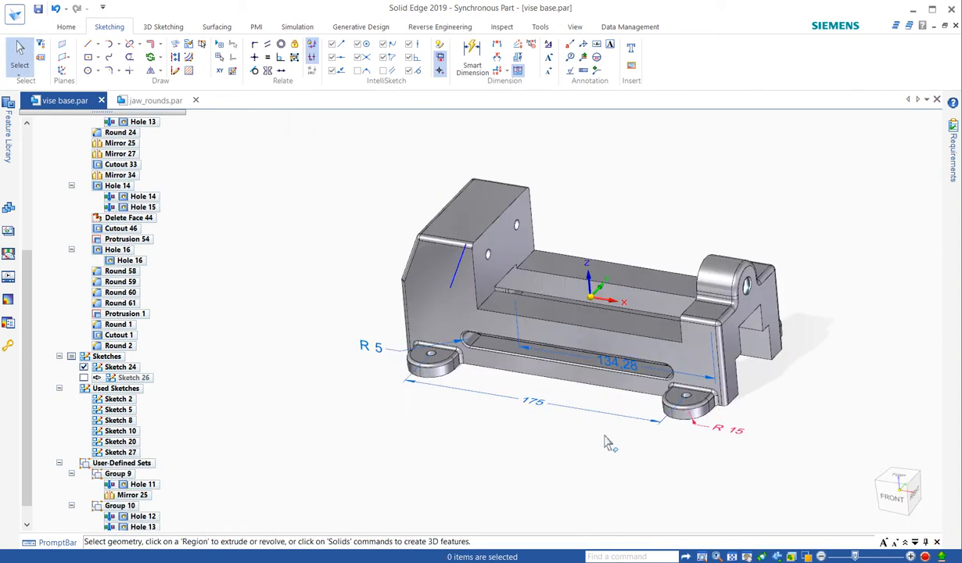
- Switch to jaw_rounds.par and delete the round hole's diameter dimension and the side groove's linear dimension
left_click(164, 102)
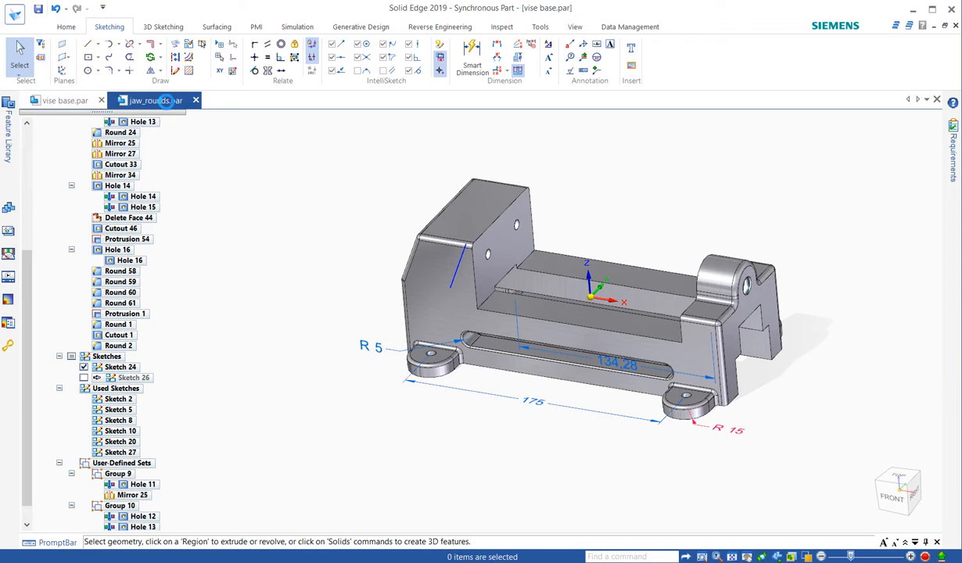
middle_click_drag(389, 239, 410, 223)
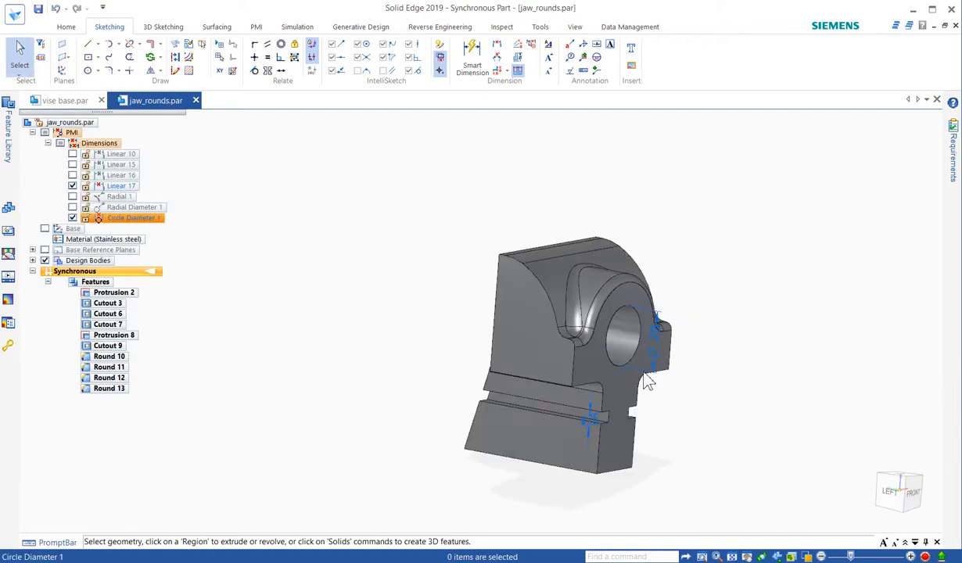
left_click(647, 382)
key("Delete")
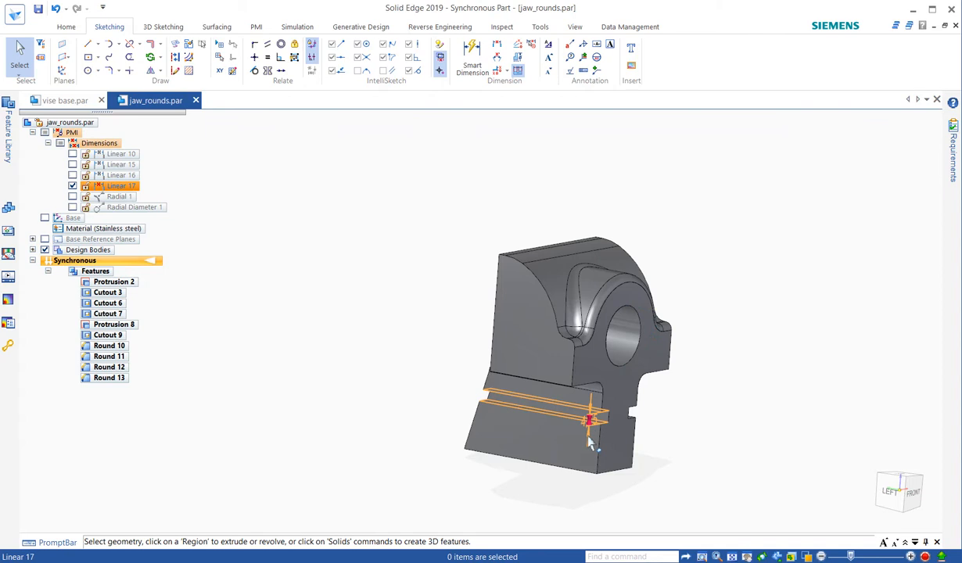
left_click(591, 415)
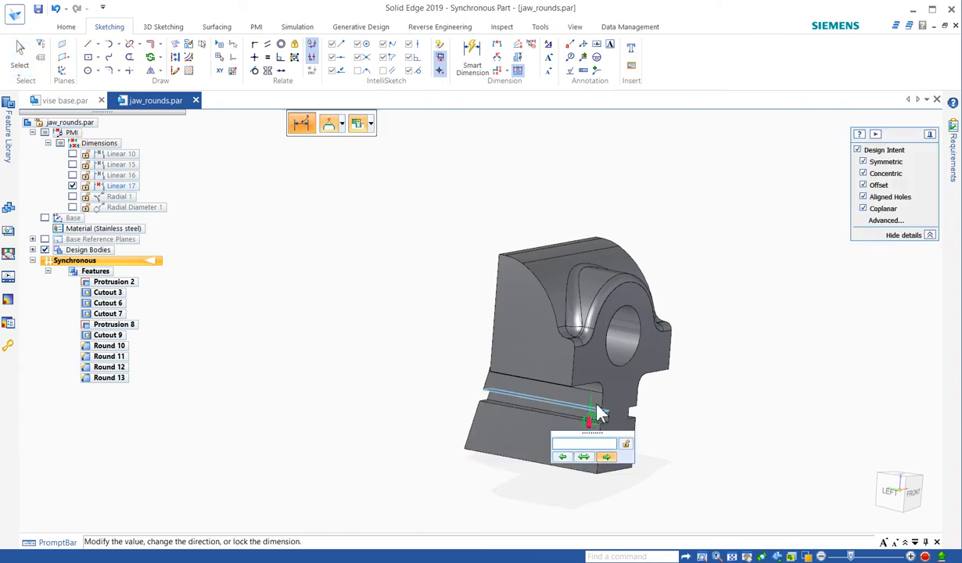
key("Escape")
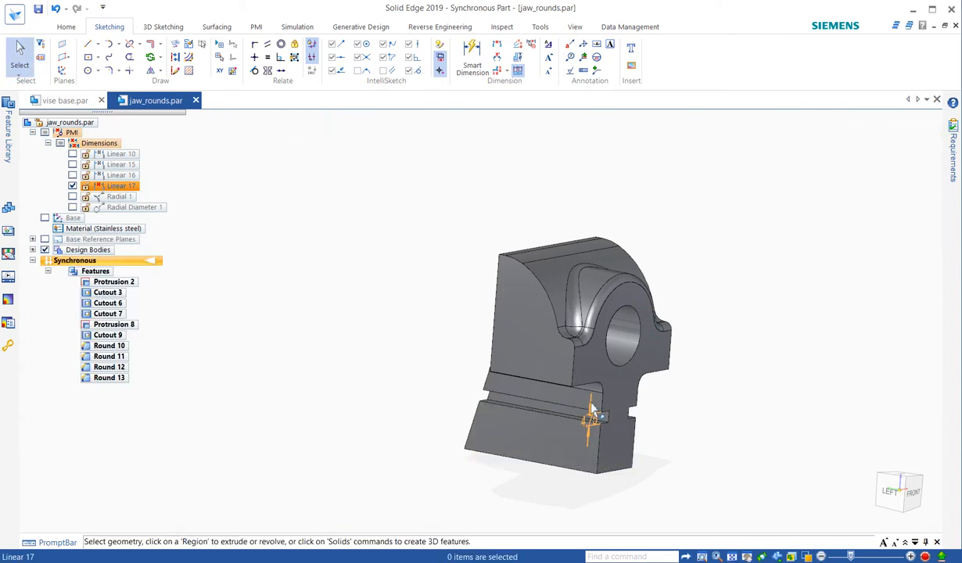
left_click(592, 411)
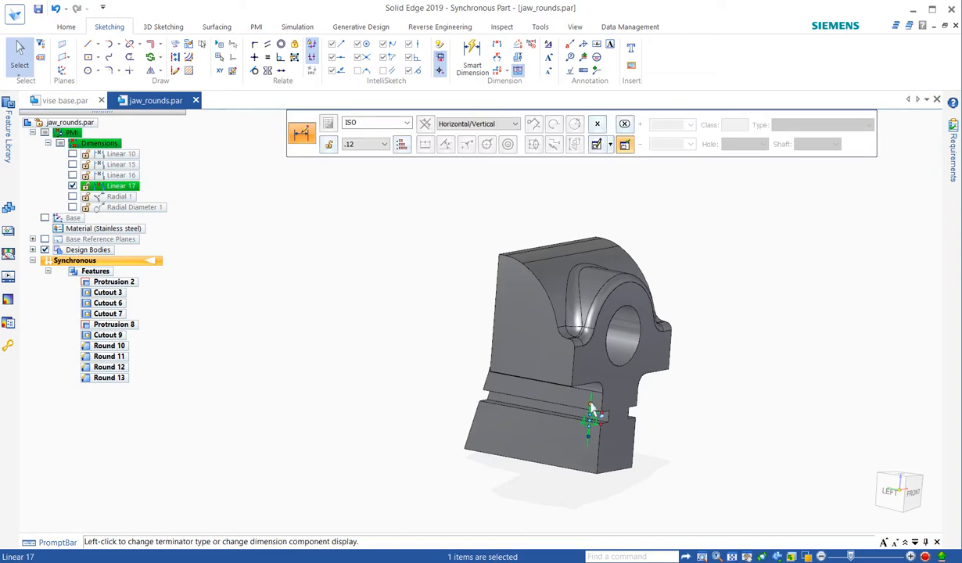
key("Delete")
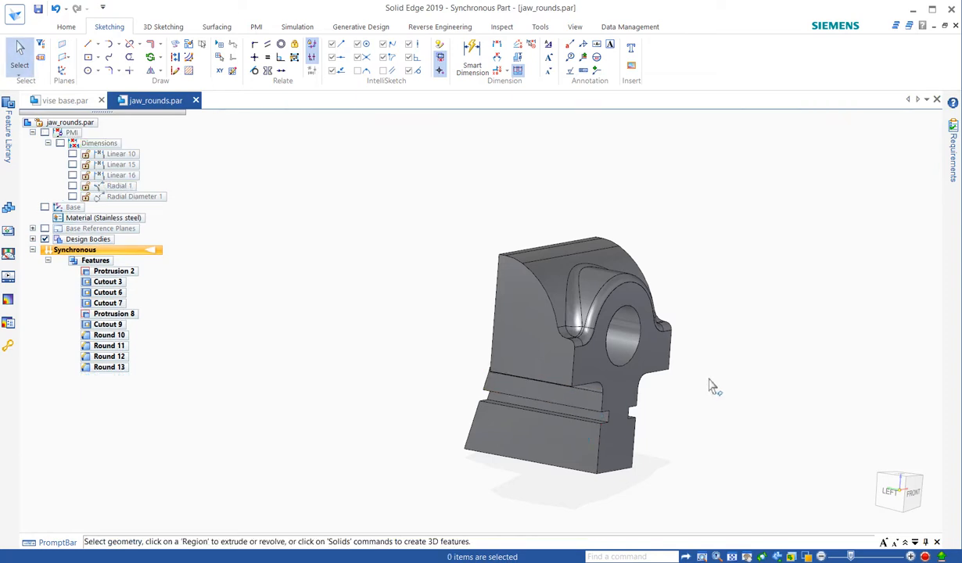
- Start Smart Dimension with the dimension plane locked to the sloped side face of the jaw's lower block
right_click_drag(749, 313, 715, 318)
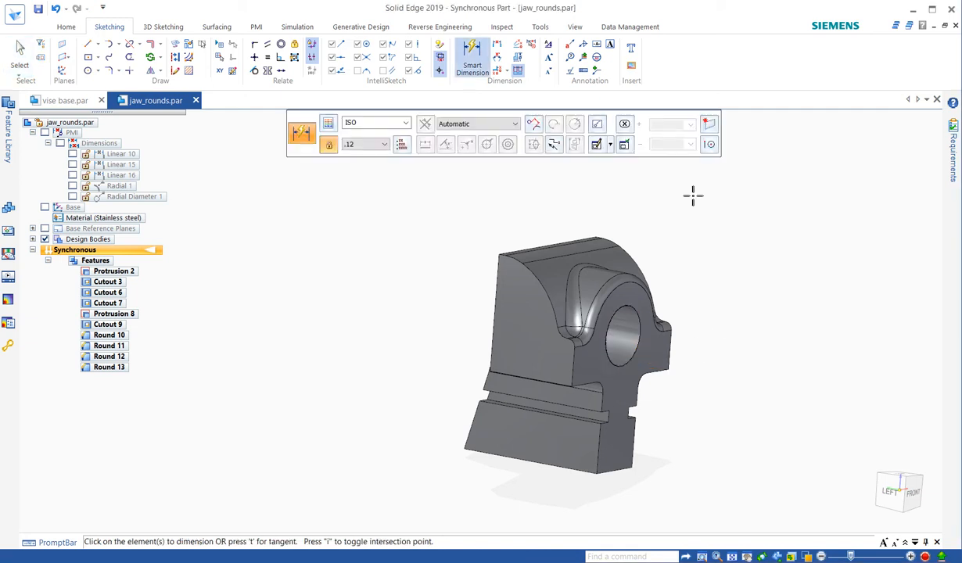
left_click(710, 127)
left_click(568, 438)
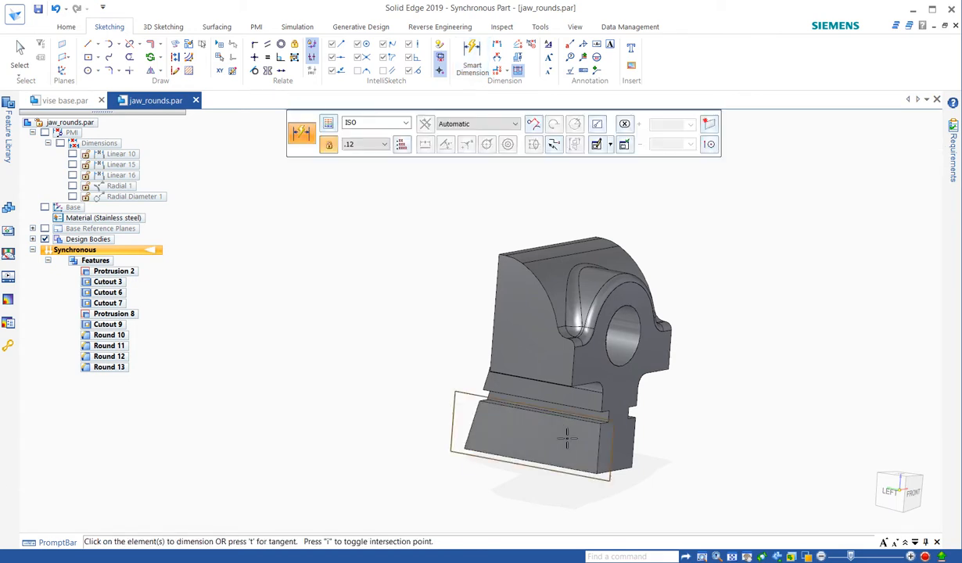
left_click(636, 354)
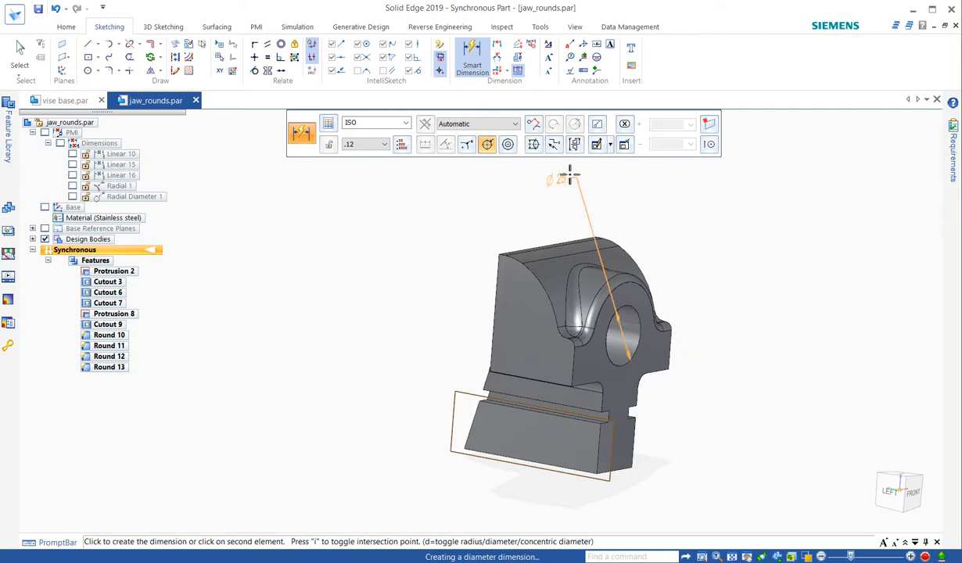
left_click(535, 145)
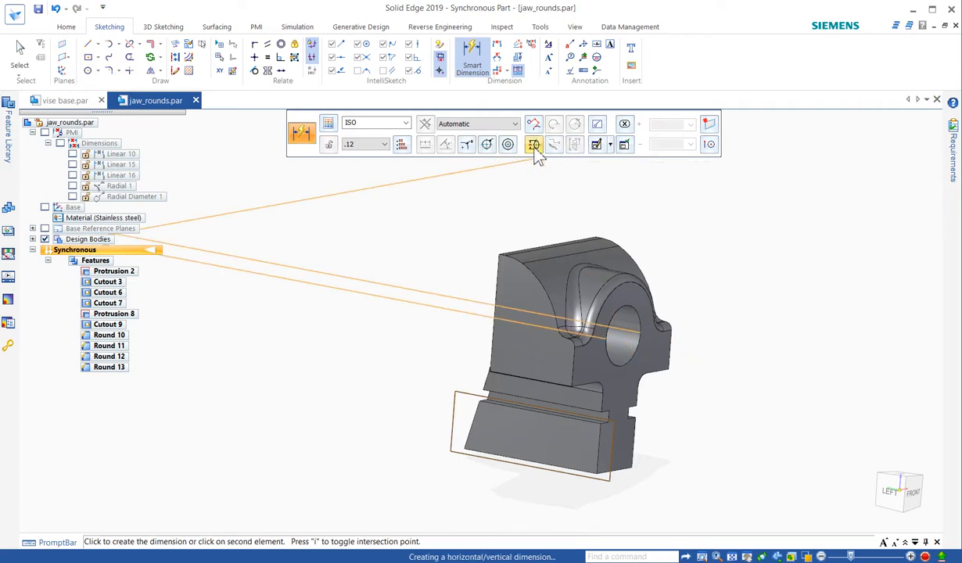
middle_click_drag(746, 325, 798, 325)
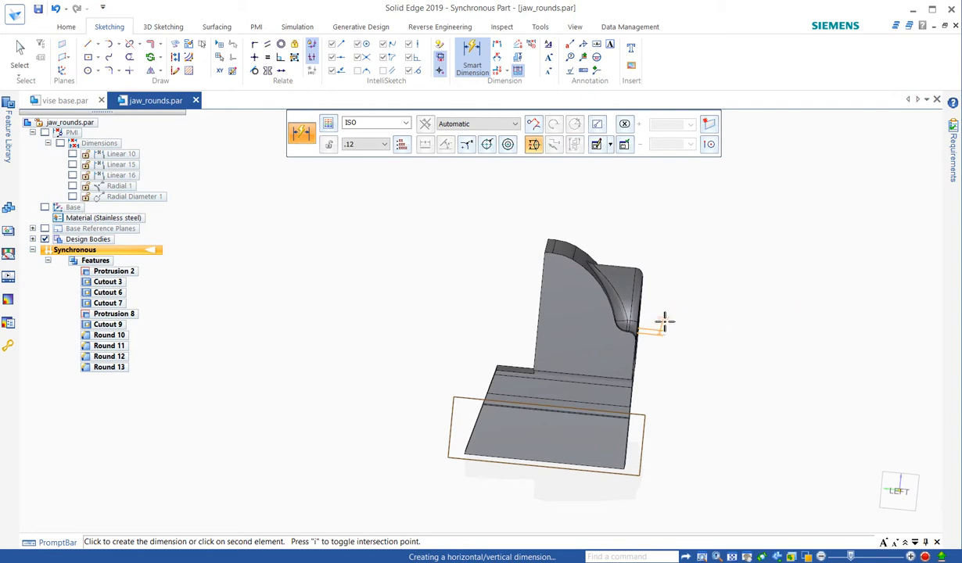
mouse_move(664, 322)
middle_mouse_down()
mouse_move(638, 323)
mouse_move(649, 324)
middle_mouse_up()
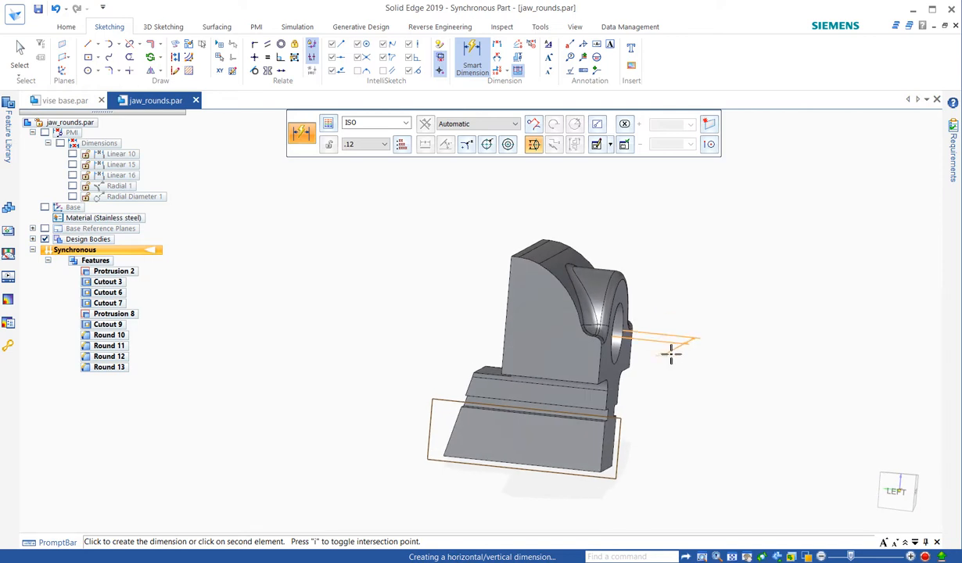
right_click(674, 348)
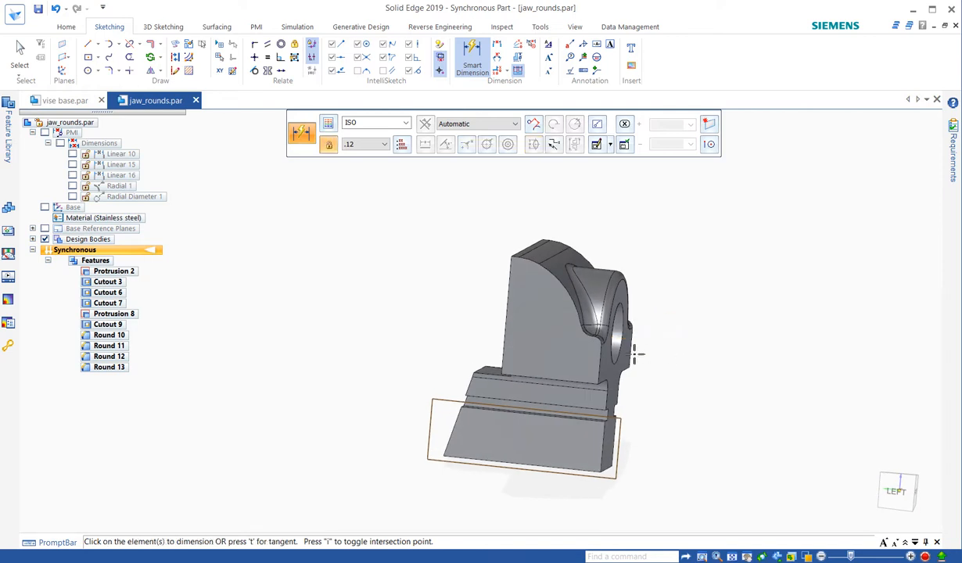
- Dimension the round hole's diameter as a horizontal/vertical dimension on the locked plane, placed beside the hole, and accept its value
left_click(621, 359)
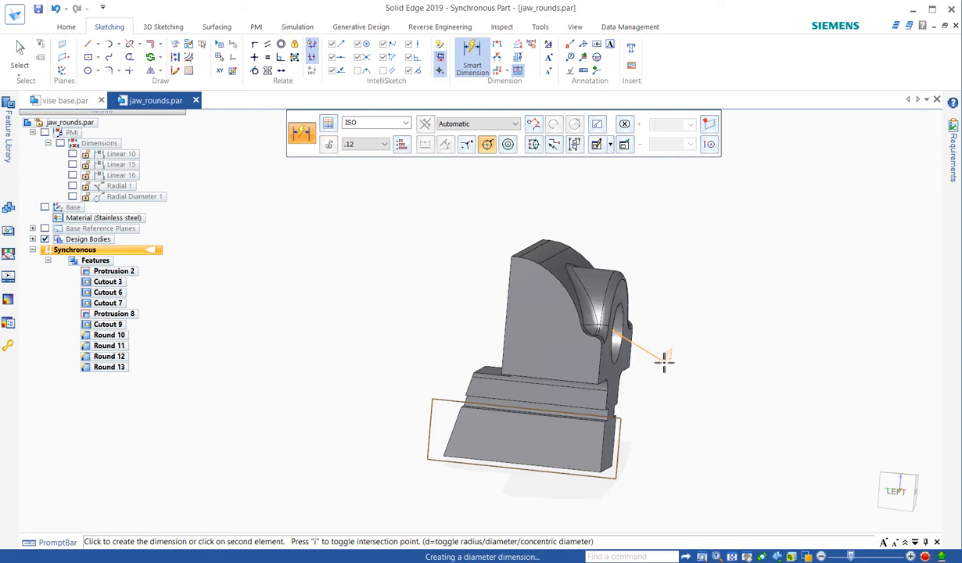
left_click(533, 146)
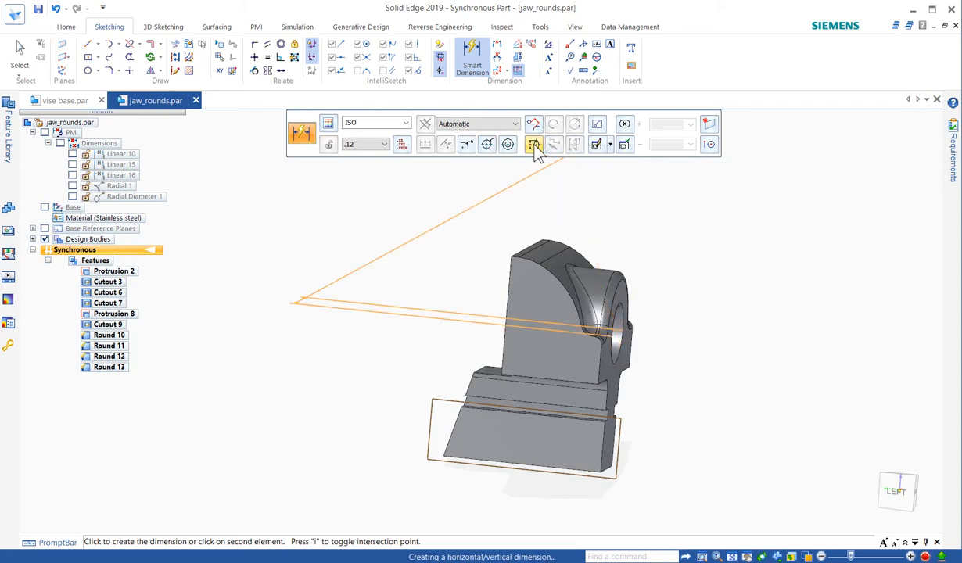
left_click(662, 342)
middle_click_drag(675, 303, 666, 347)
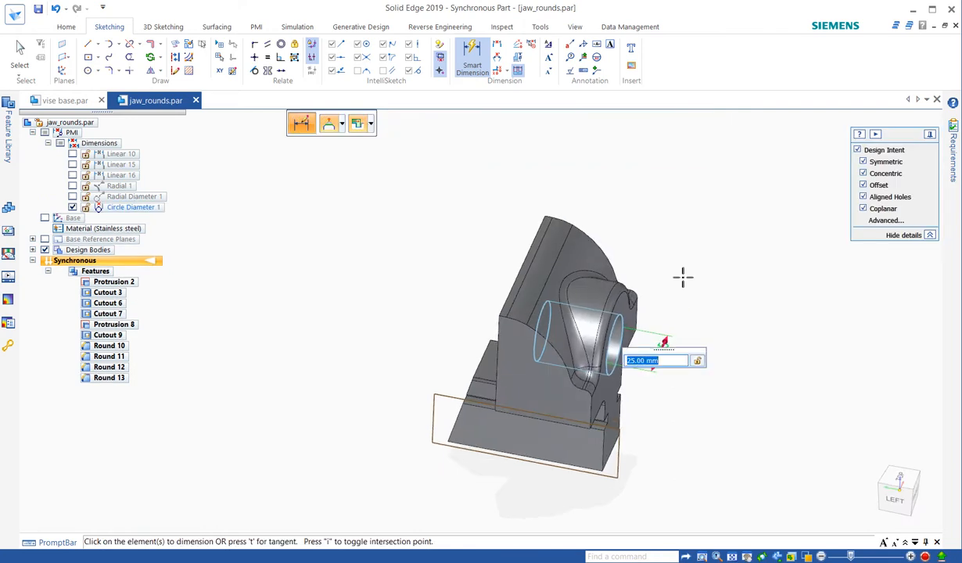
key("Return")
key("Escape")
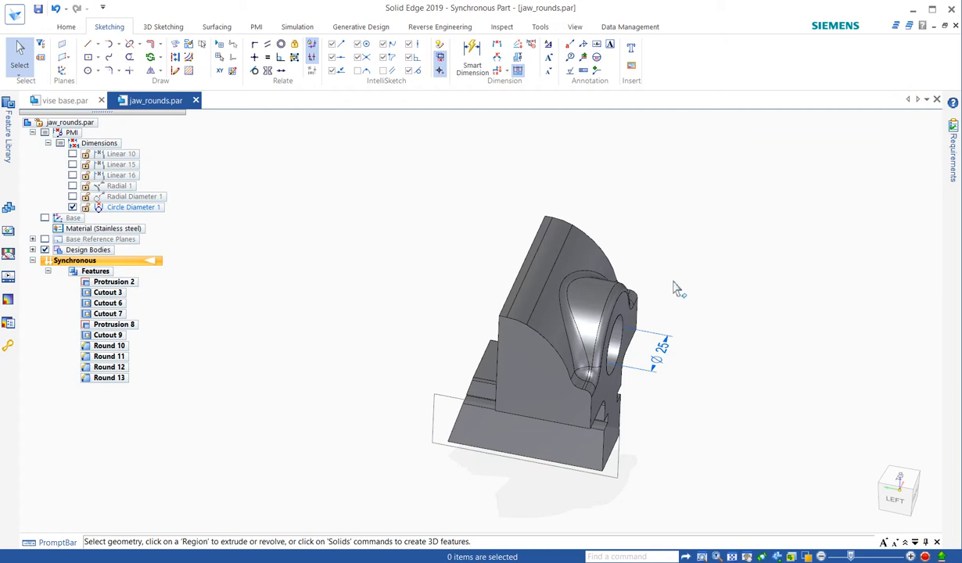
- Dimension the side groove's height with a linear Smart Dimension at its front end, placed beside the groove opening, and accept its value
middle_click_drag(712, 315, 705, 280)
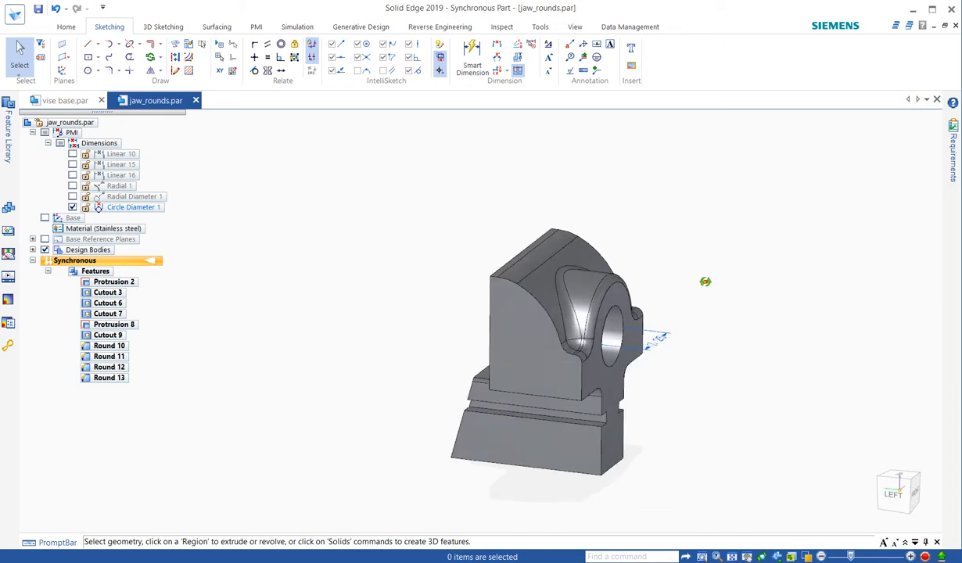
scroll(692, 500, "up", 2)
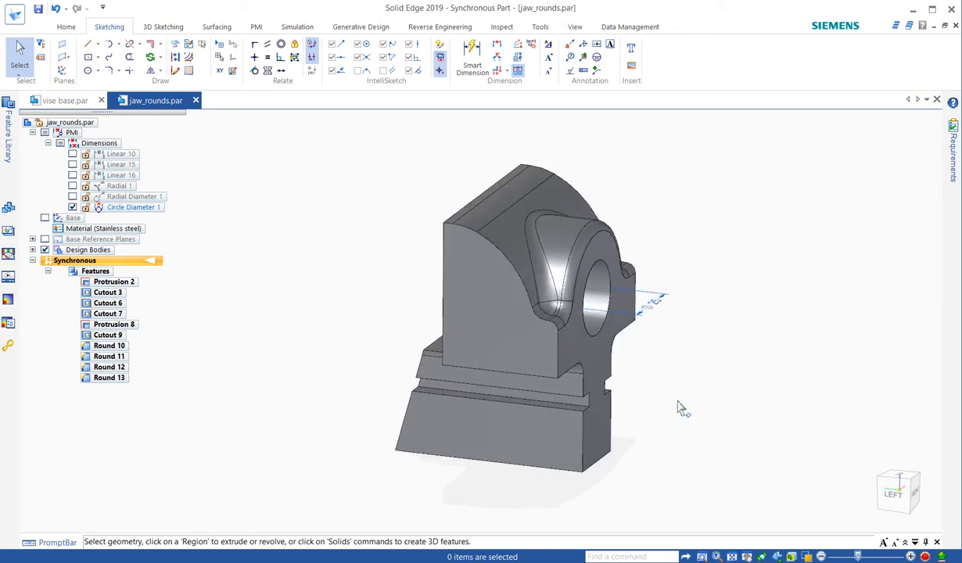
right_click(674, 365)
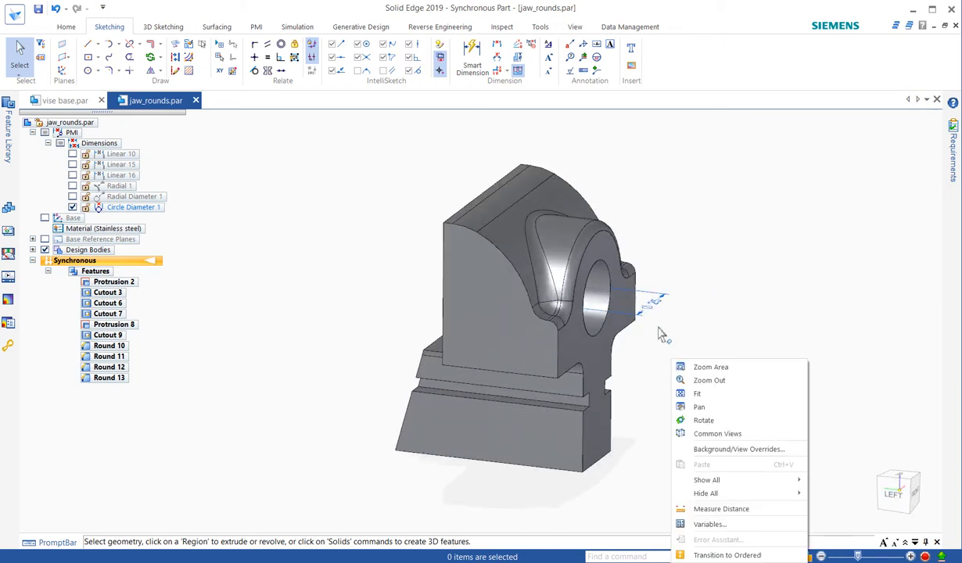
right_click(664, 330)
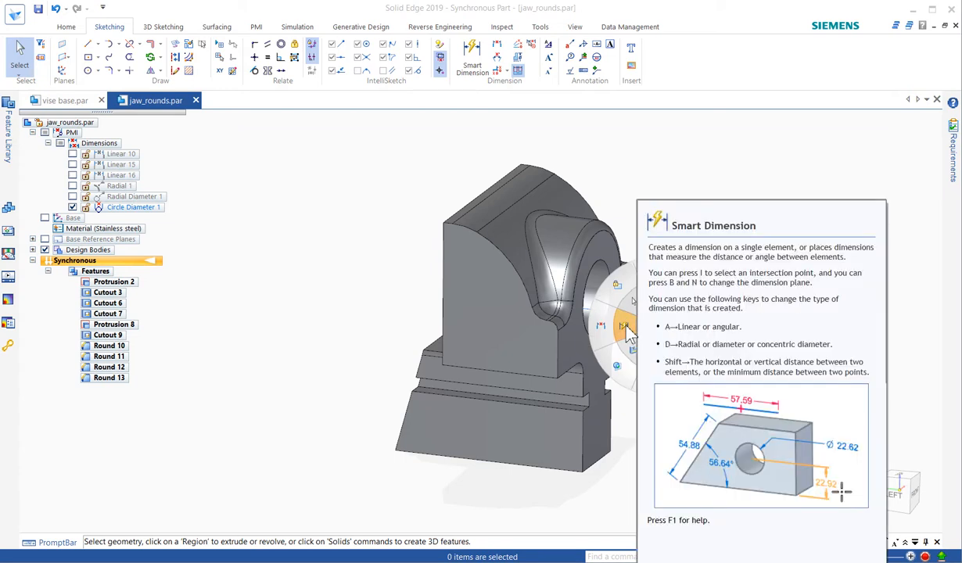
left_click(630, 332)
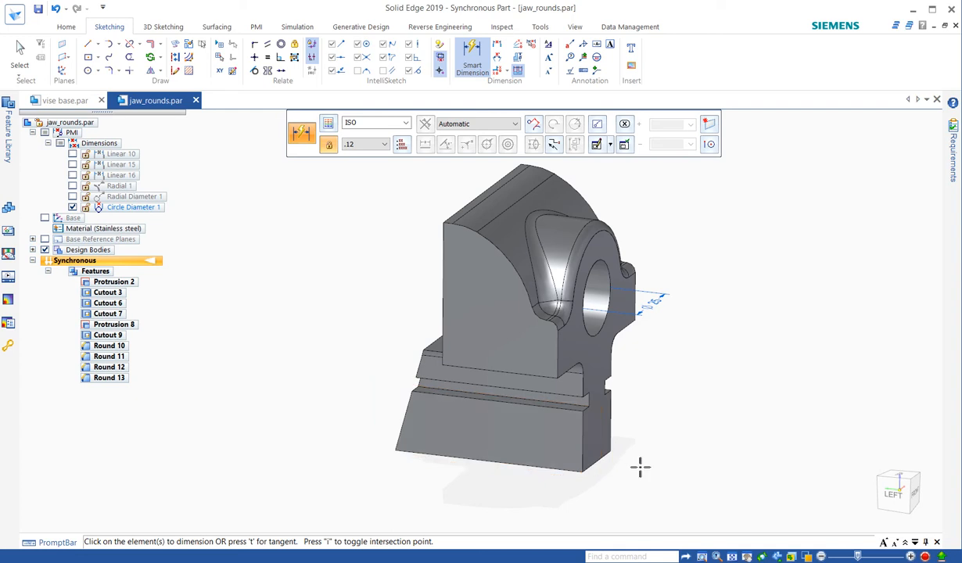
left_click(557, 396)
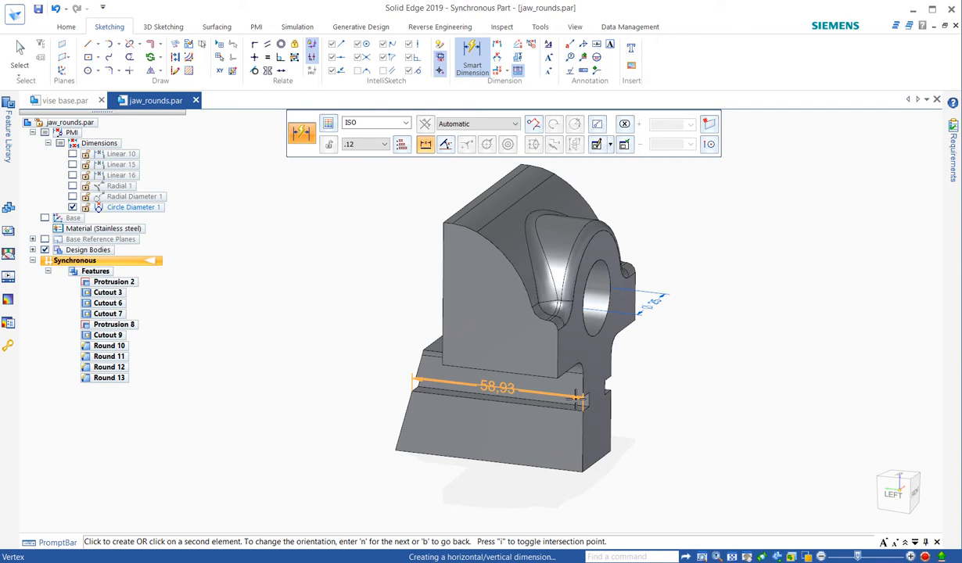
left_click(583, 405)
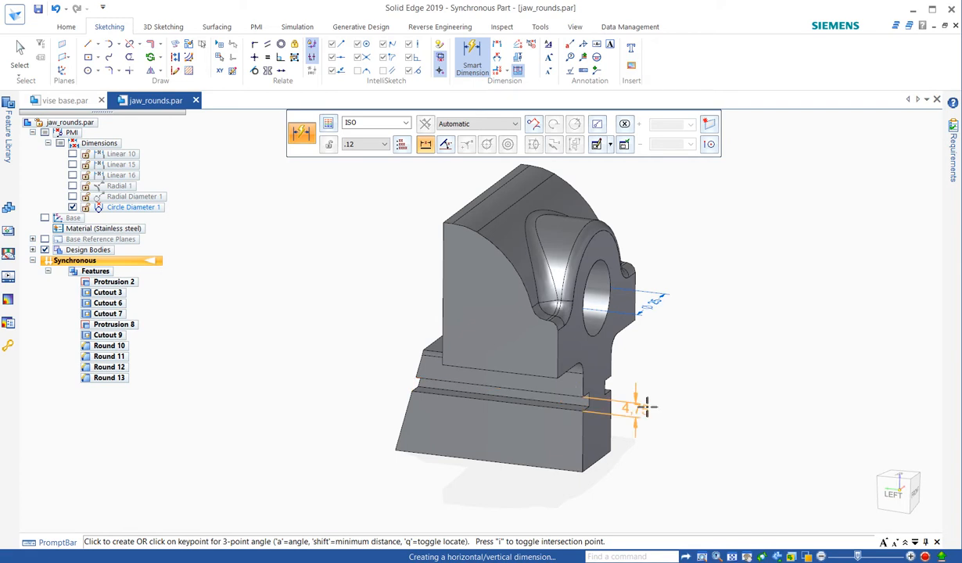
middle_click_drag(646, 406, 485, 405)
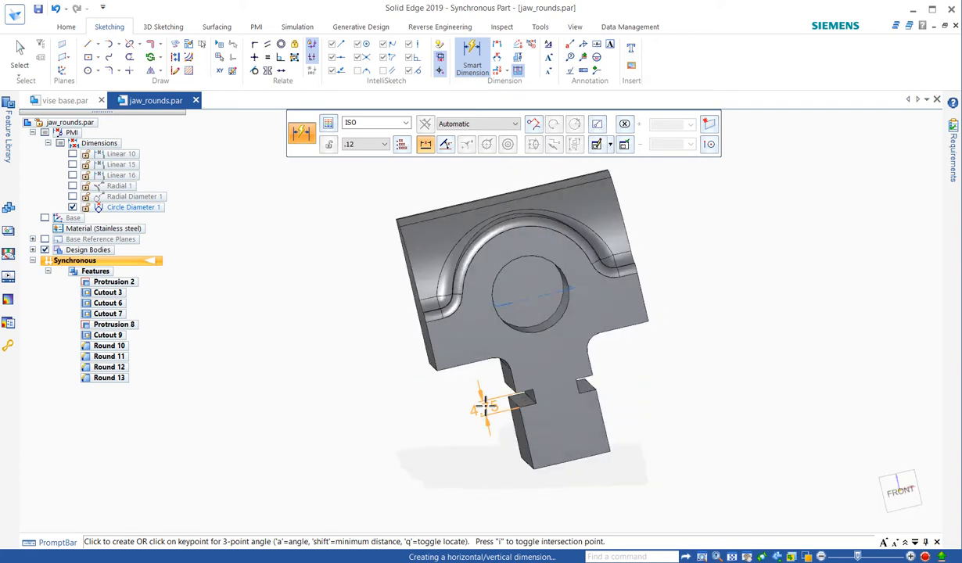
left_click(486, 404)
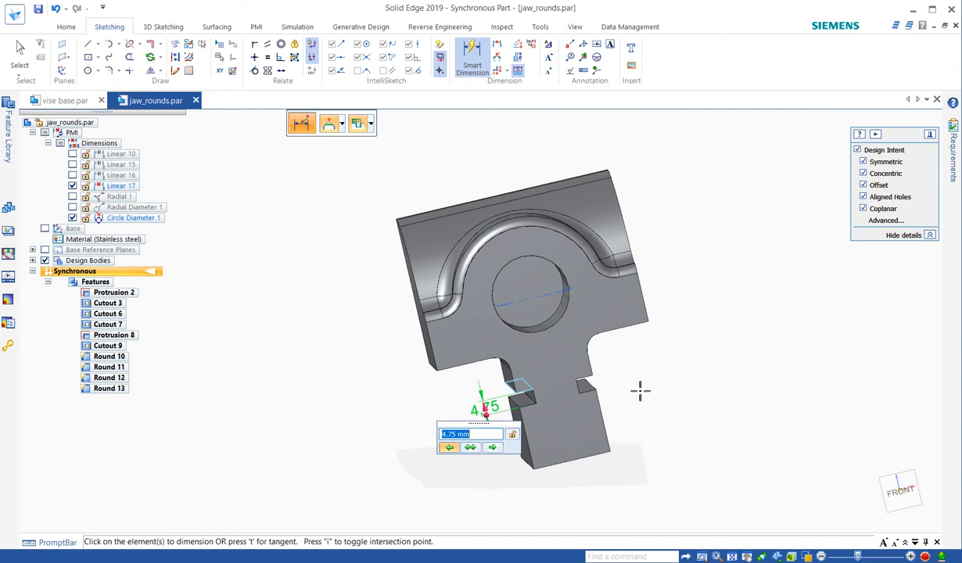
key("Return")
key("Escape")
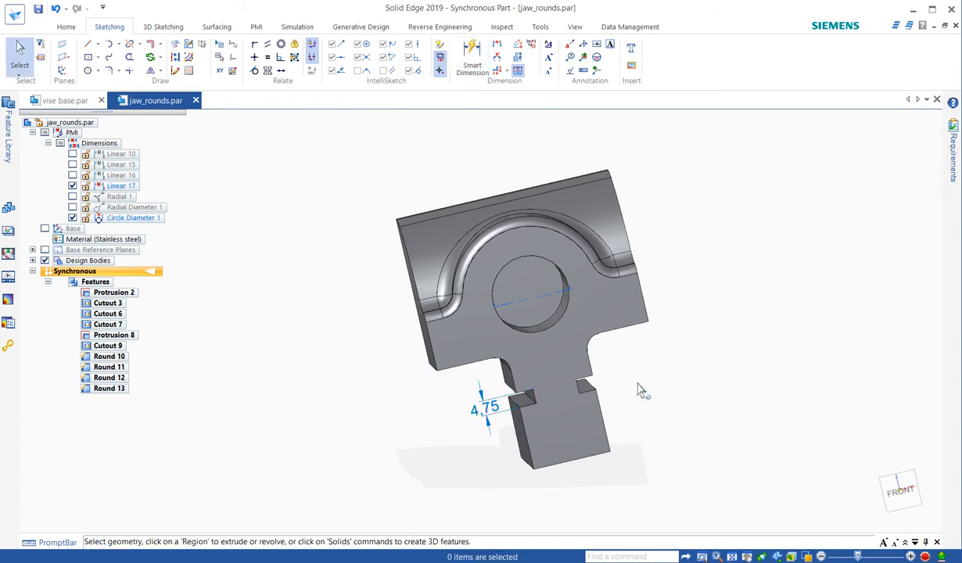
middle_click_drag(638, 389, 717, 393)
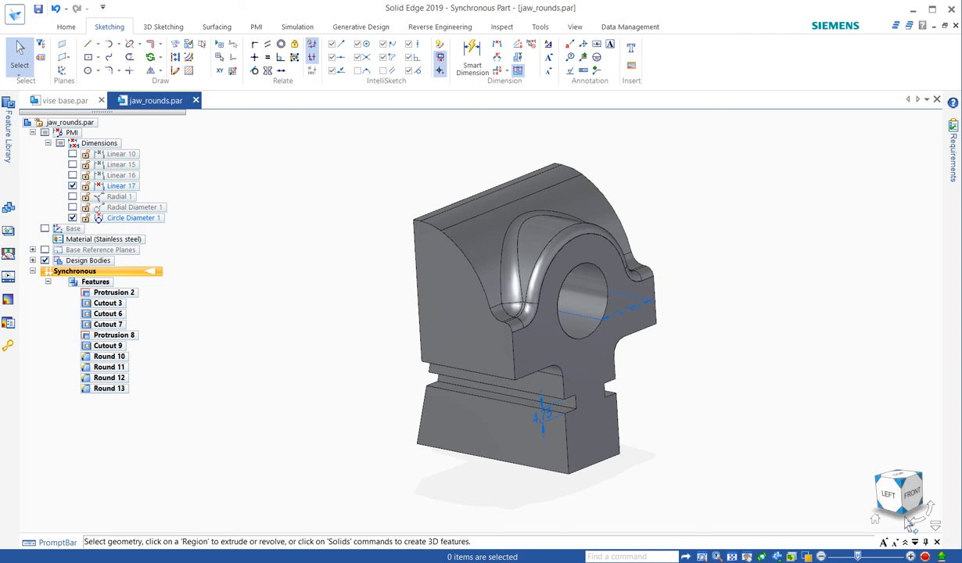
left_click(926, 557)
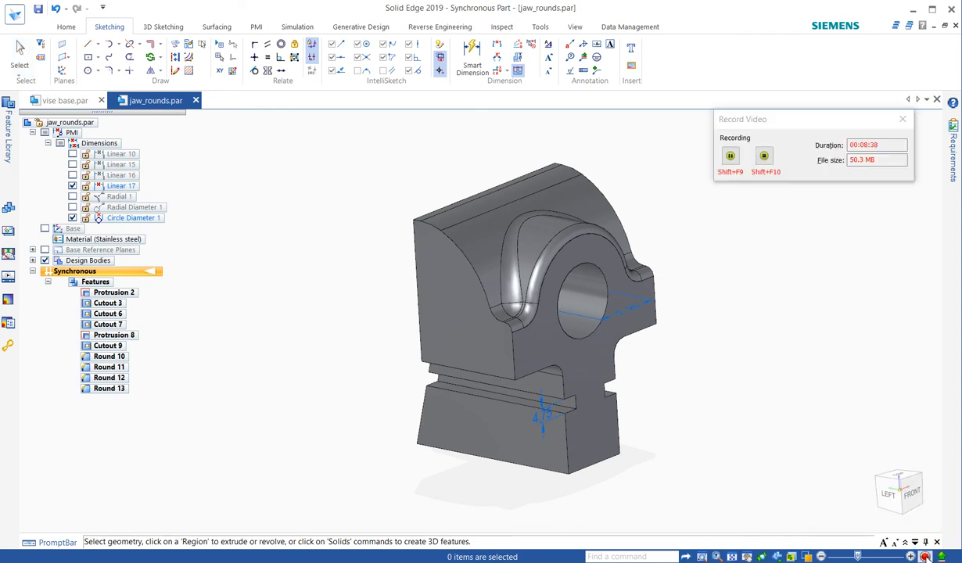
left_click(765, 157)
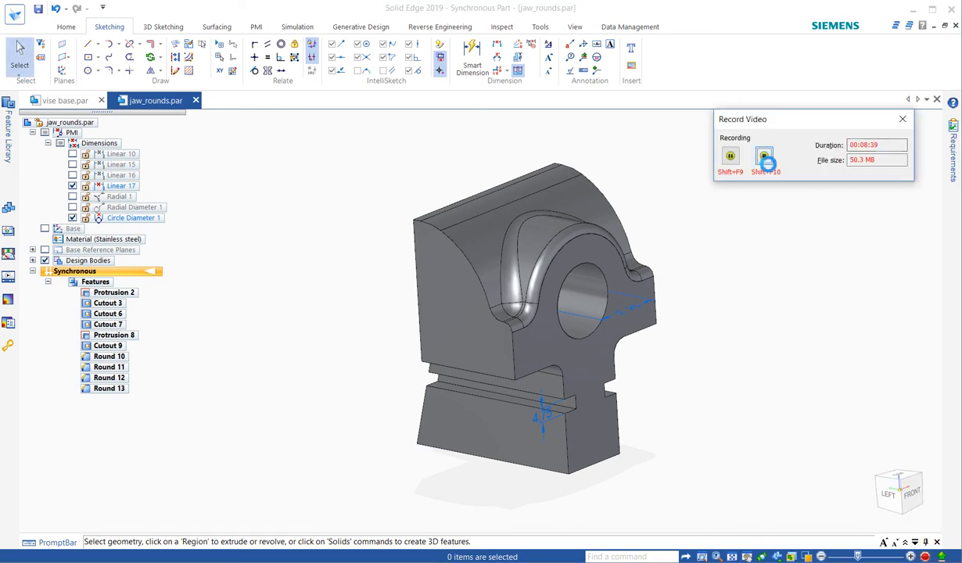